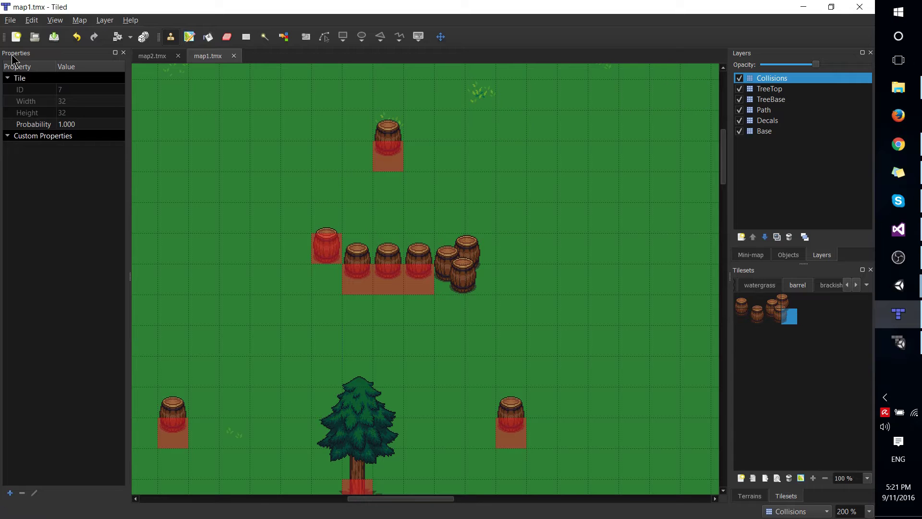
# Step: Select the Terrain Brush and scroll the Tilesets tabs to show RED's single pink tile
pyautogui.click(193, 40)
pyautogui.click(857, 286)
pyautogui.click(857, 285)
pyautogui.click(830, 286)
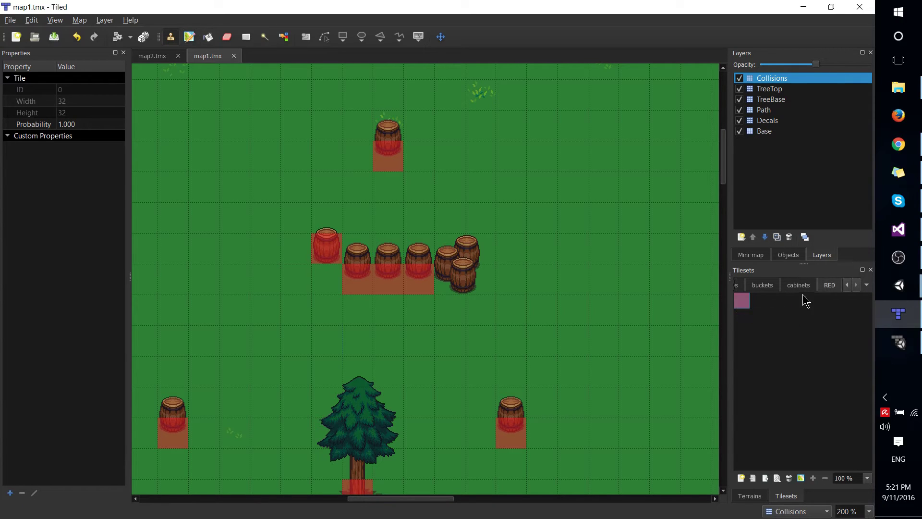
pyautogui.click(56, 20)
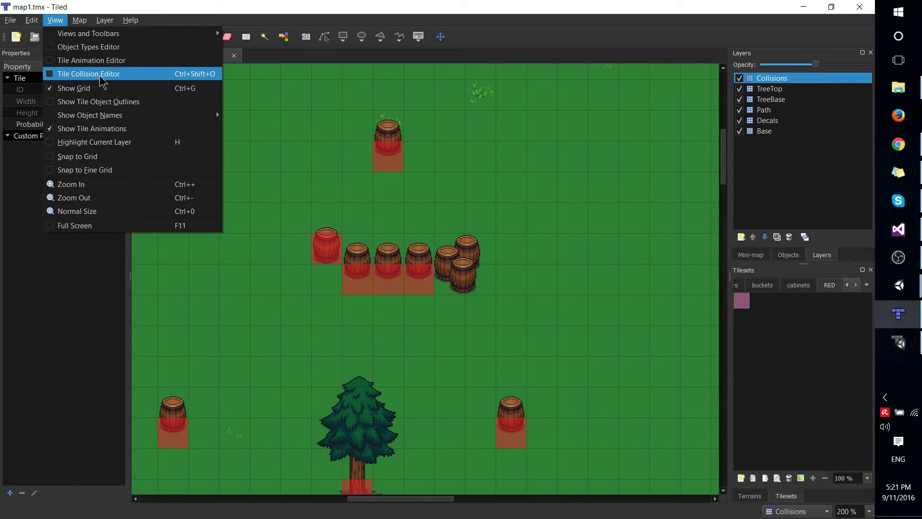
# Step: Open the Tile Collision Editor for the pink tile, undo a stray ellipse, and pick Rectangle
pyautogui.press('Escape')
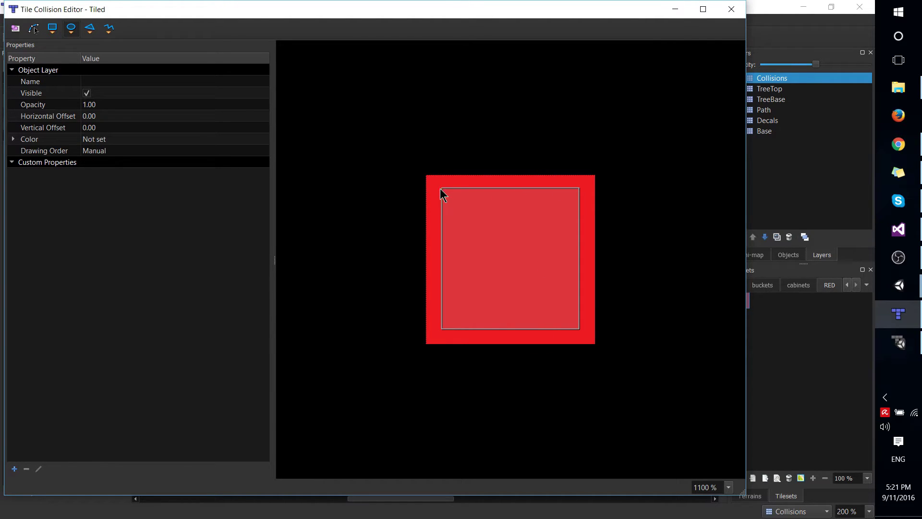
pyautogui.click(456, 203)
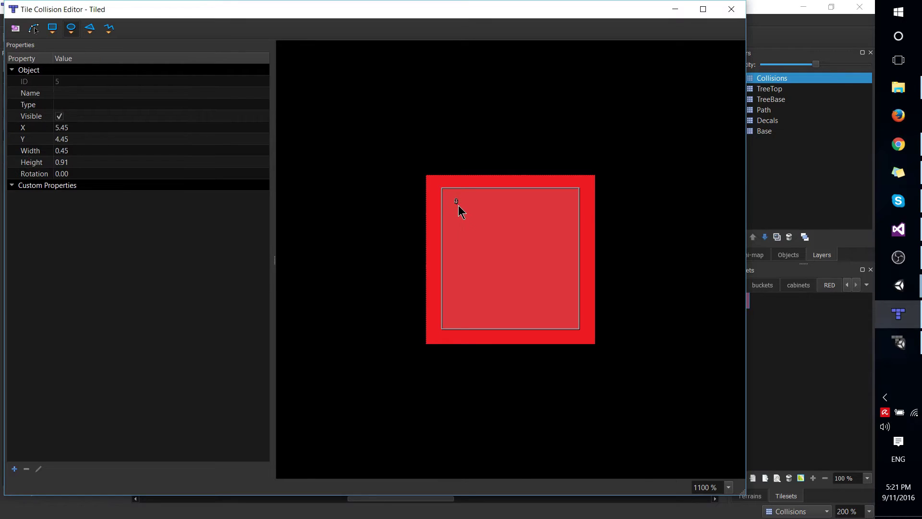
pyautogui.hotkey('ctrl', 'z')
pyautogui.press('r')
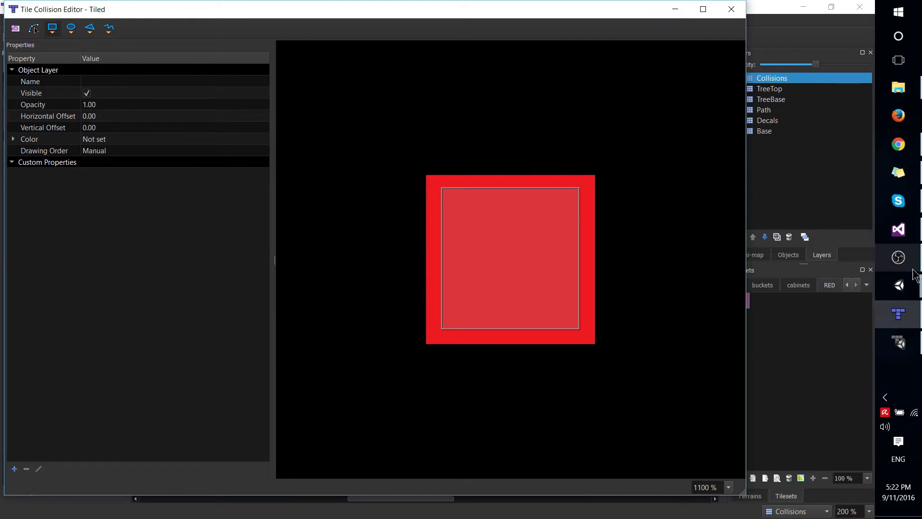
# Step: In Unity, frame the selected Player in the scene and enter Play mode
pyautogui.moveTo(909, 300)
pyautogui.click(753, 312)
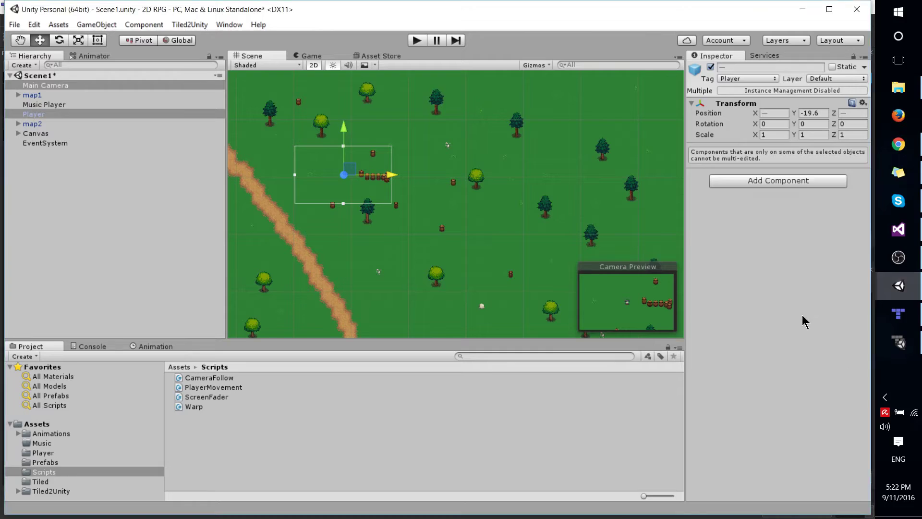
pyautogui.scroll(10, 392, 151)
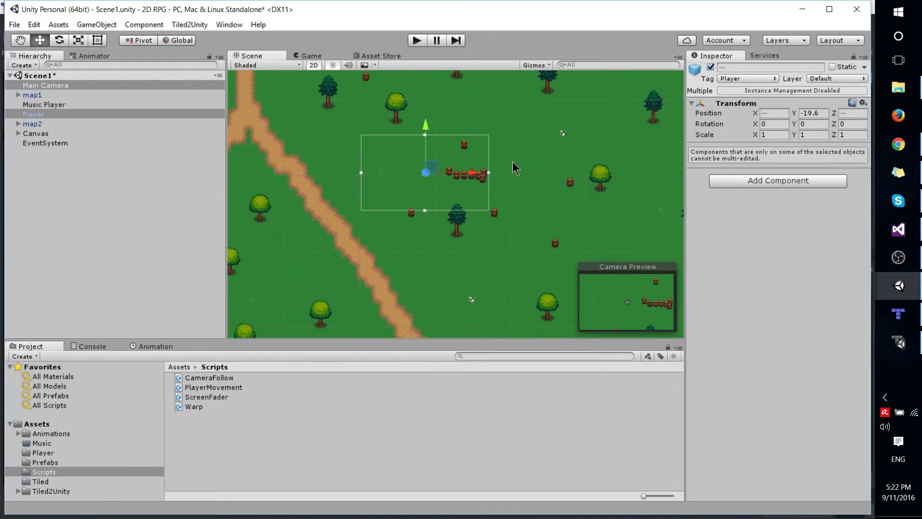
pyautogui.press('f')
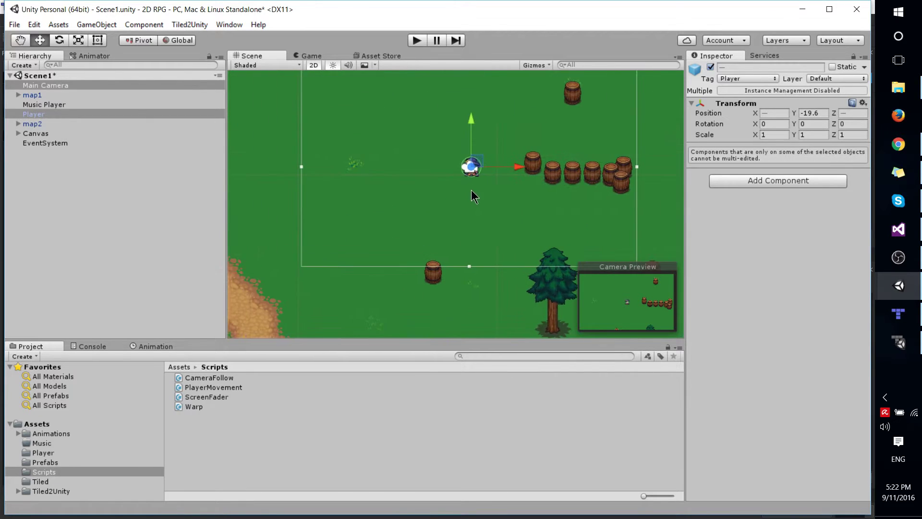
pyautogui.click(417, 40)
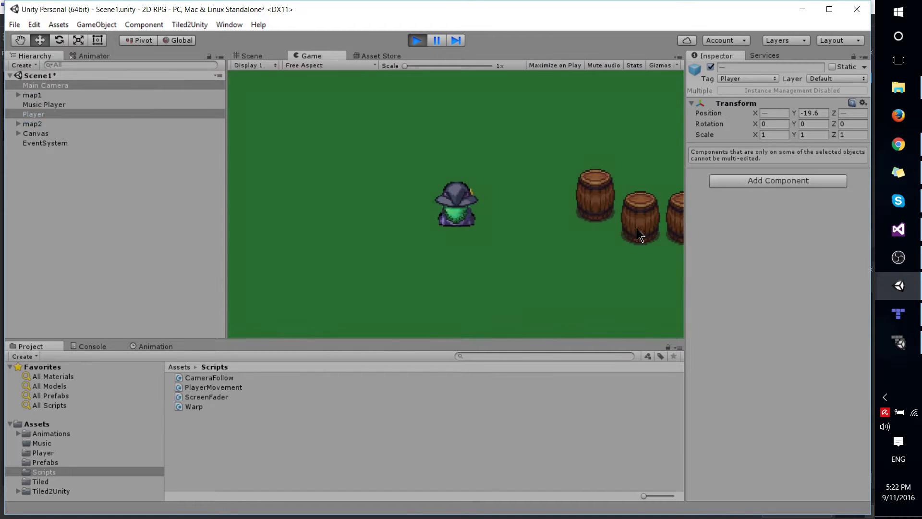
# Step: Walk the player right and down until it stands just below the row of barrels
pyautogui.press('Right')
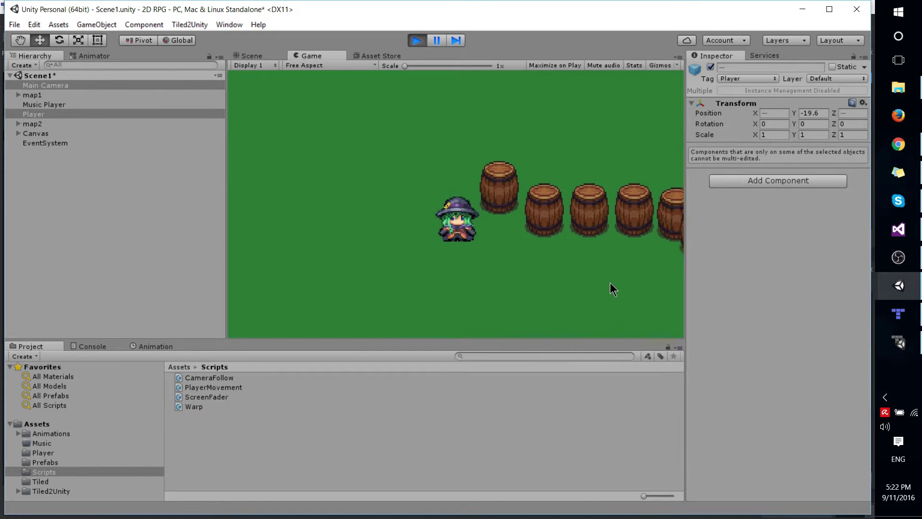
pyautogui.press('Down')
pyautogui.press('Up')
pyautogui.press('Down')
pyautogui.press('Up')
pyautogui.press('Right')
pyautogui.press('Down')
pyautogui.press('Right')
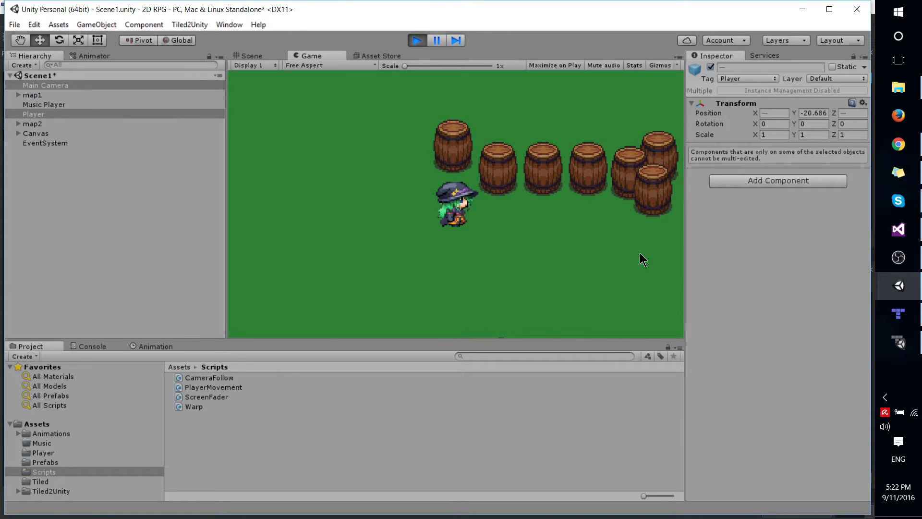
pyautogui.press('Down')
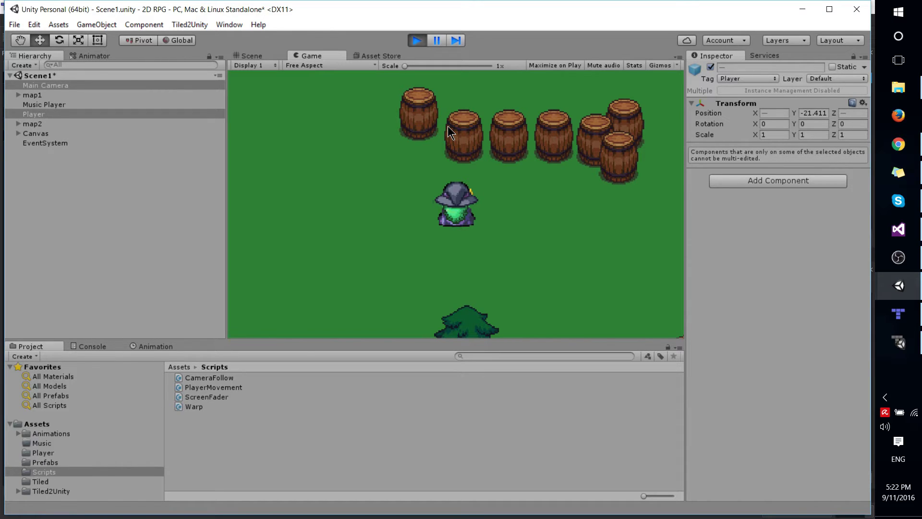
pyautogui.press('Right')
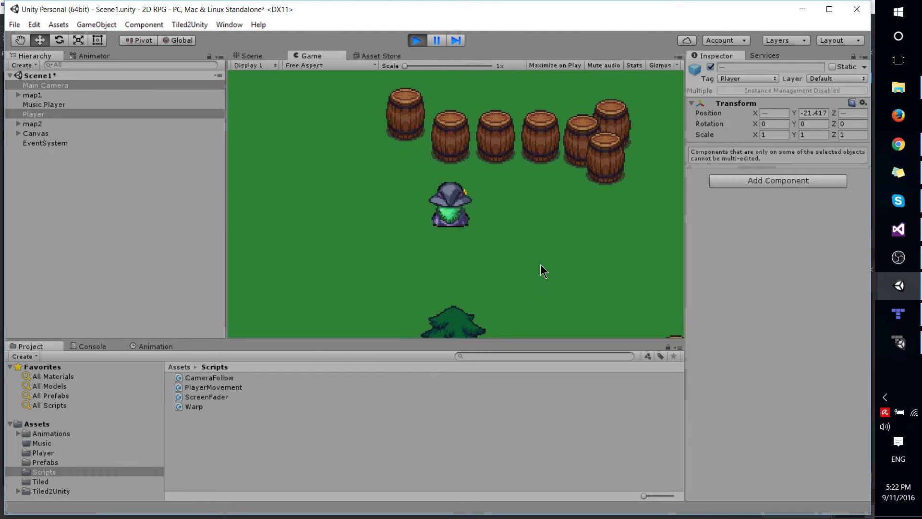
pyautogui.press('Right')
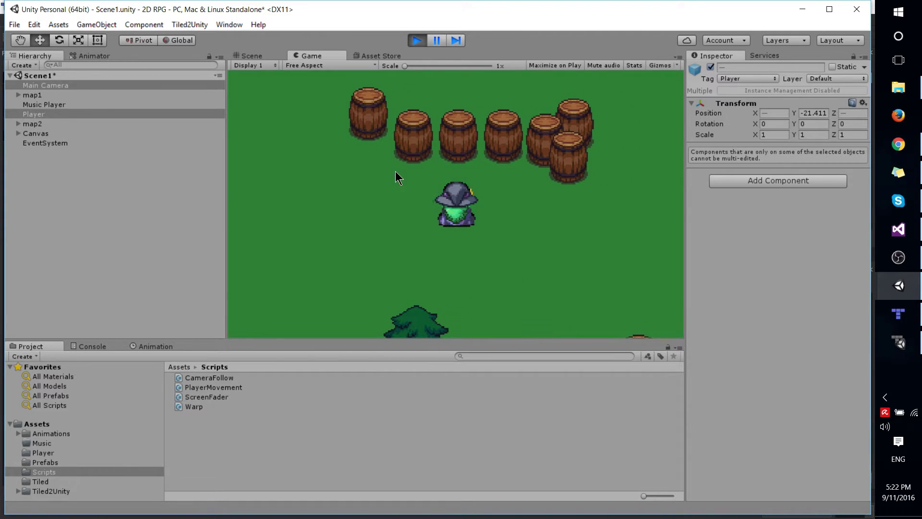
pyautogui.press('Left')
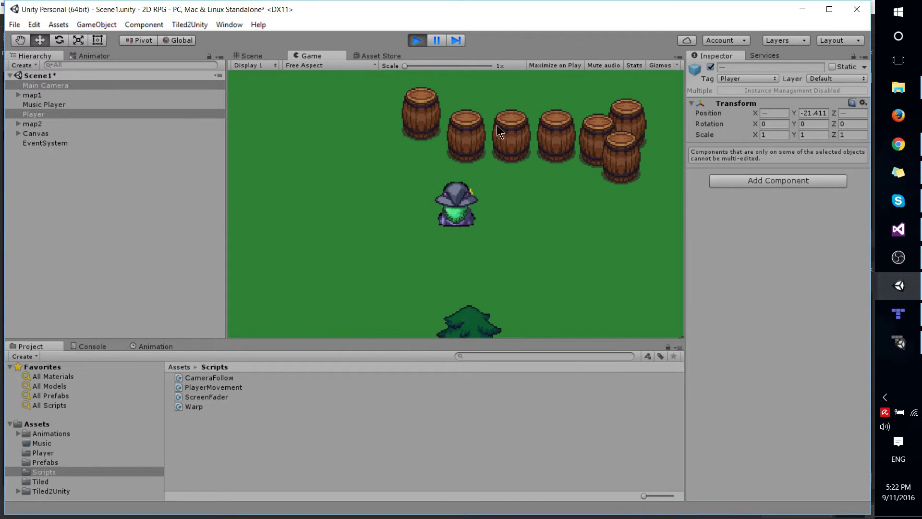
# Step: Walk the player up into the barrel row to test a barrel's collision
pyautogui.press('Left')
pyautogui.press('Up')
pyautogui.press('Up')
pyautogui.press('Right')
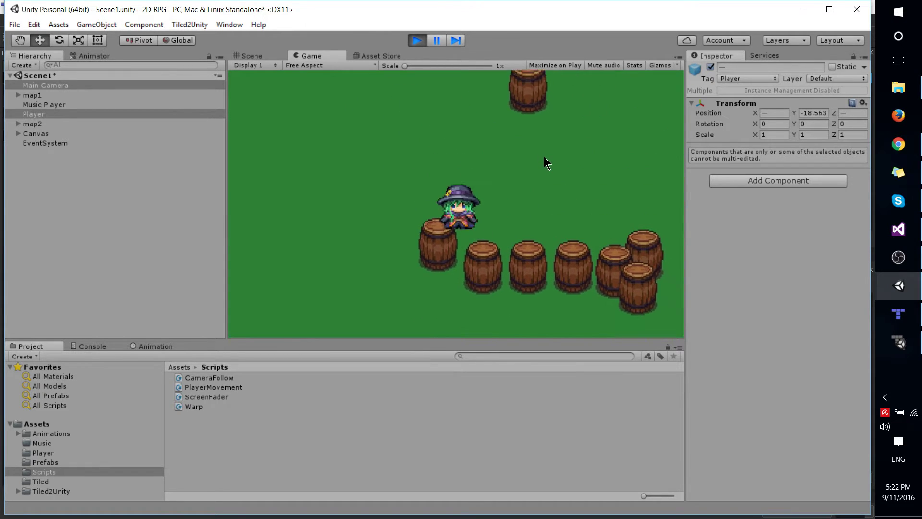
pyautogui.press('Down')
pyautogui.press('Up')
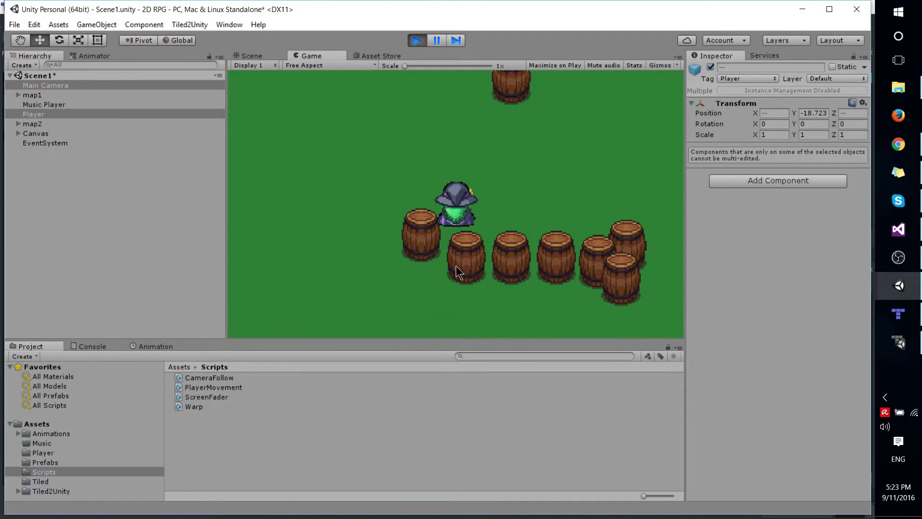
pyautogui.press('Down')
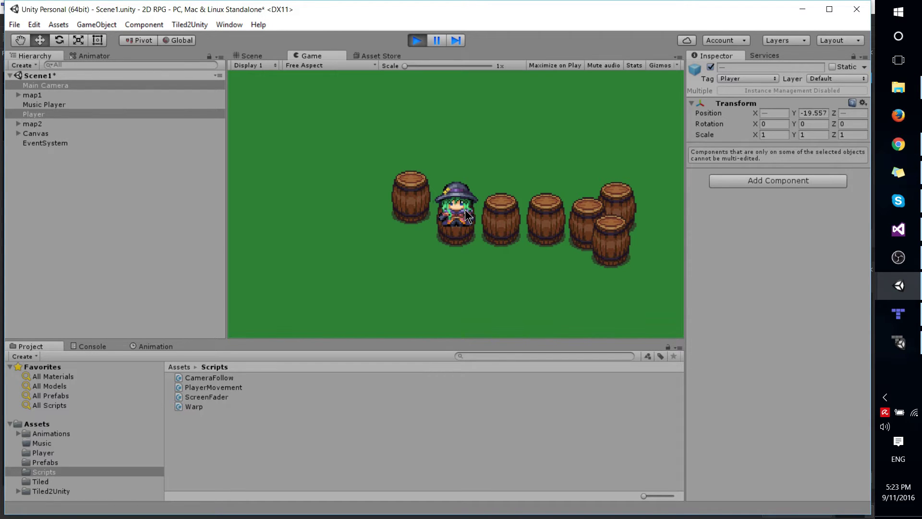
pyautogui.press('Up')
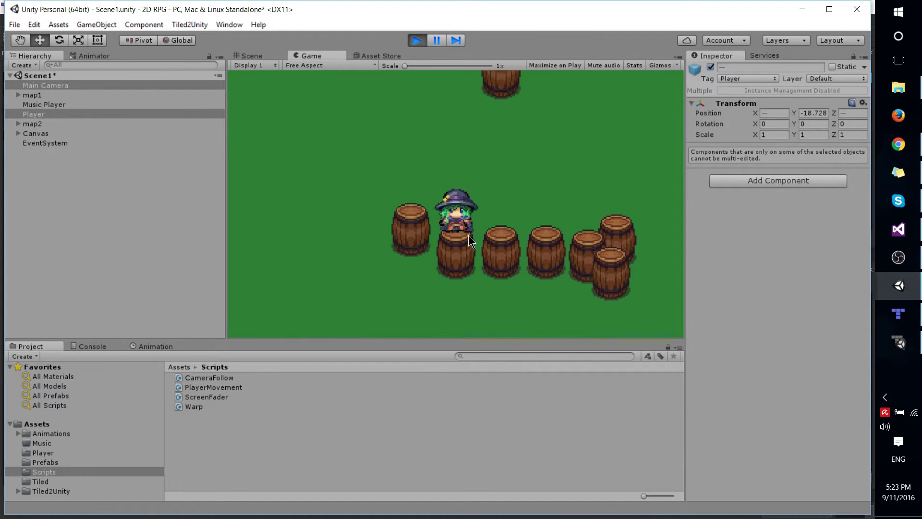
pyautogui.press('Up')
pyautogui.press('Down')
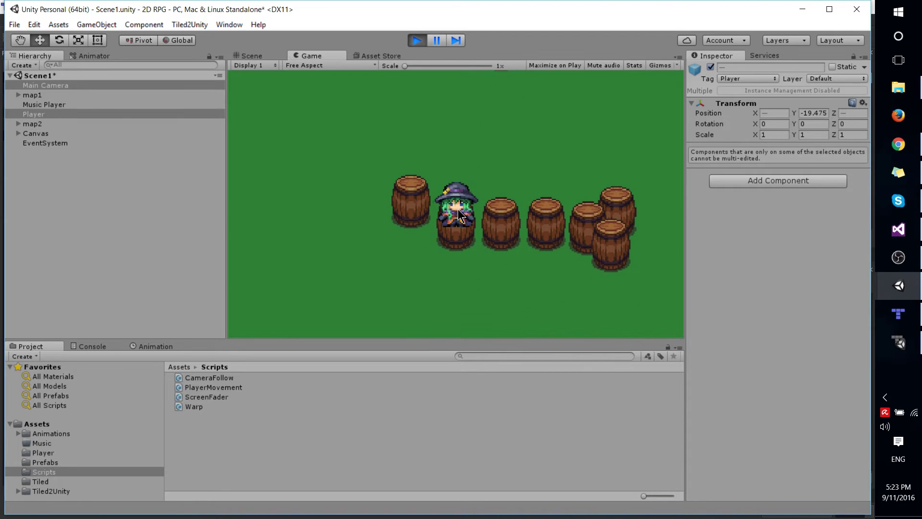
# Step: Keep walking the player around the barrels, pushing against them from several sides
pyautogui.press('Up')
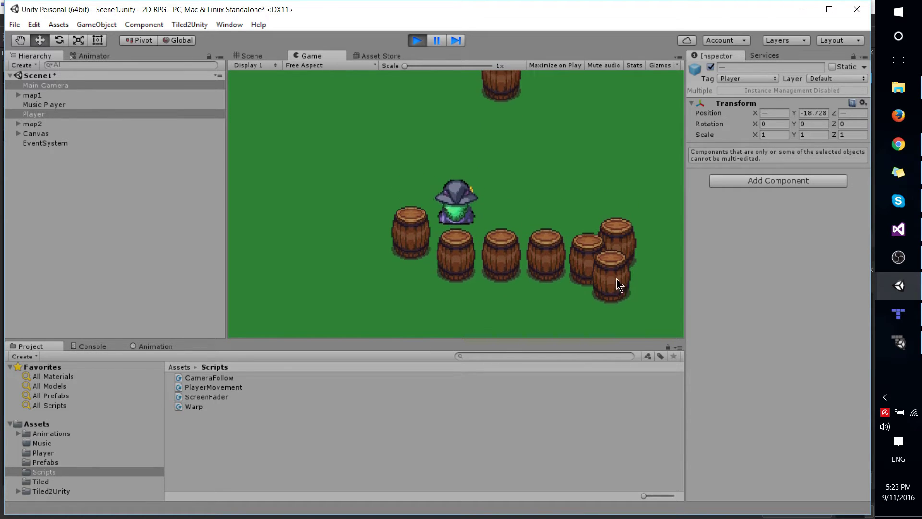
pyautogui.press('Right')
pyautogui.press('Right')
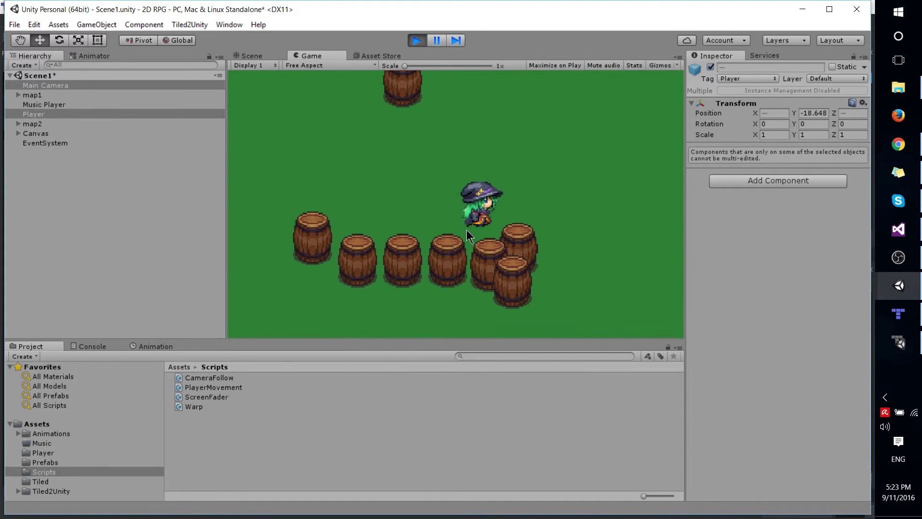
pyautogui.press('Left')
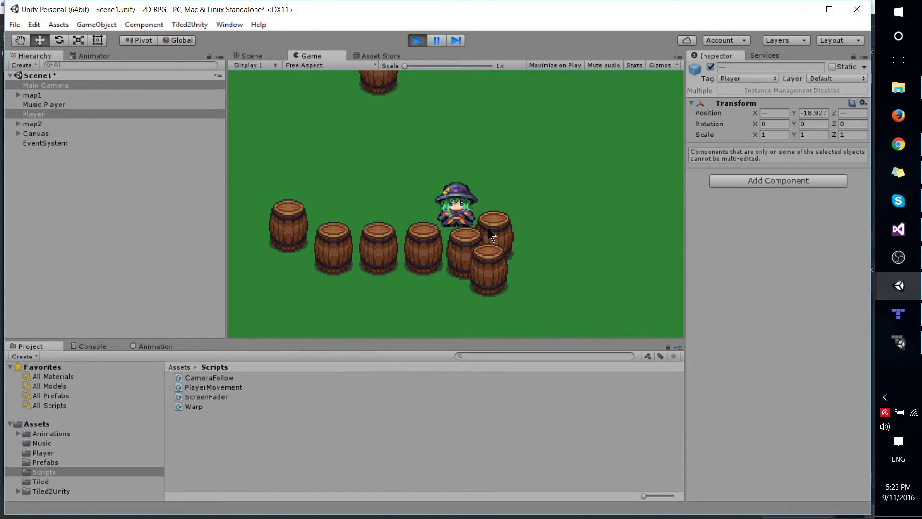
pyautogui.press('Down')
pyautogui.press('Down')
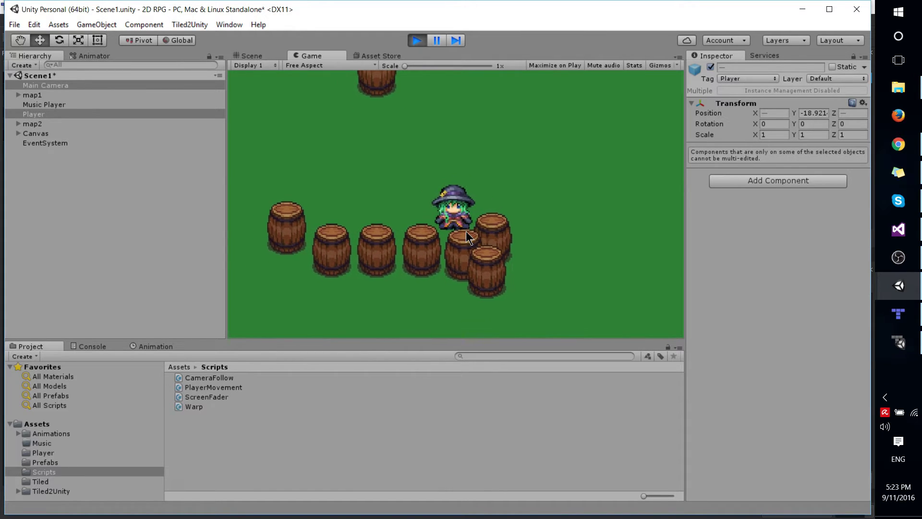
pyautogui.press('Up')
pyautogui.press('Right')
pyautogui.press('Down')
pyautogui.press('Left')
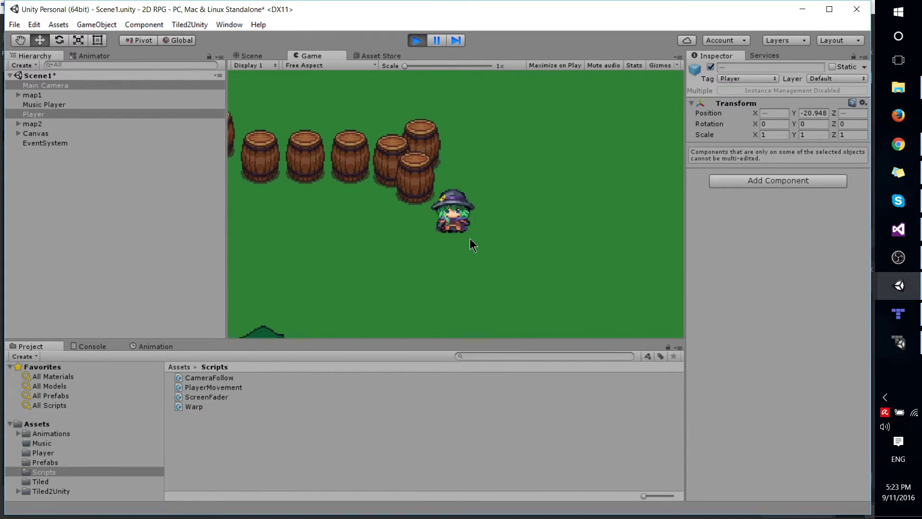
pyautogui.press('Down')
pyautogui.press('Up')
pyautogui.press('Right')
pyautogui.press('Down')
pyautogui.click(898, 314)
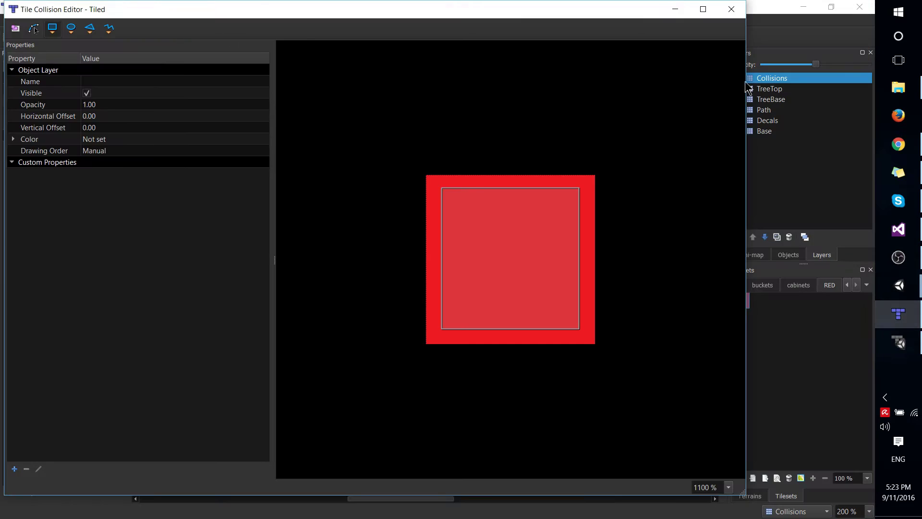
pyautogui.click(730, 11)
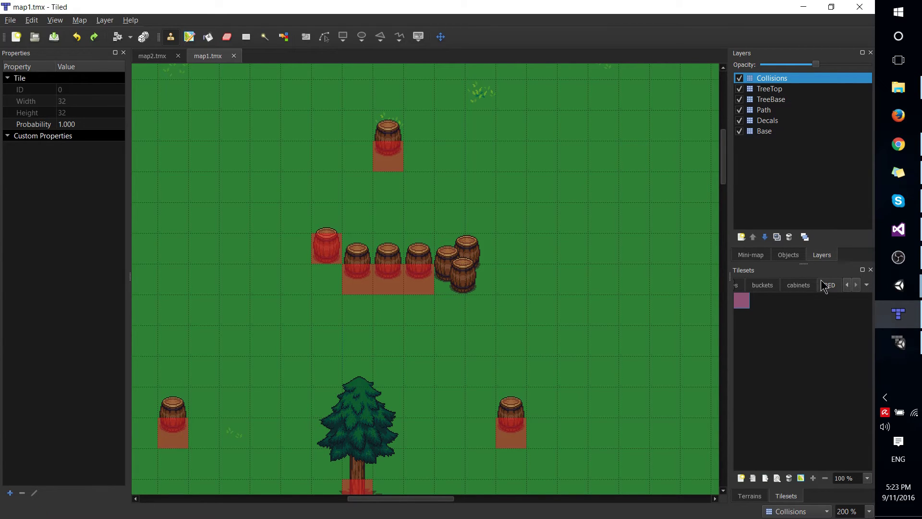
pyautogui.click(847, 285)
pyautogui.click(847, 285)
pyautogui.click(758, 285)
pyautogui.click(777, 305)
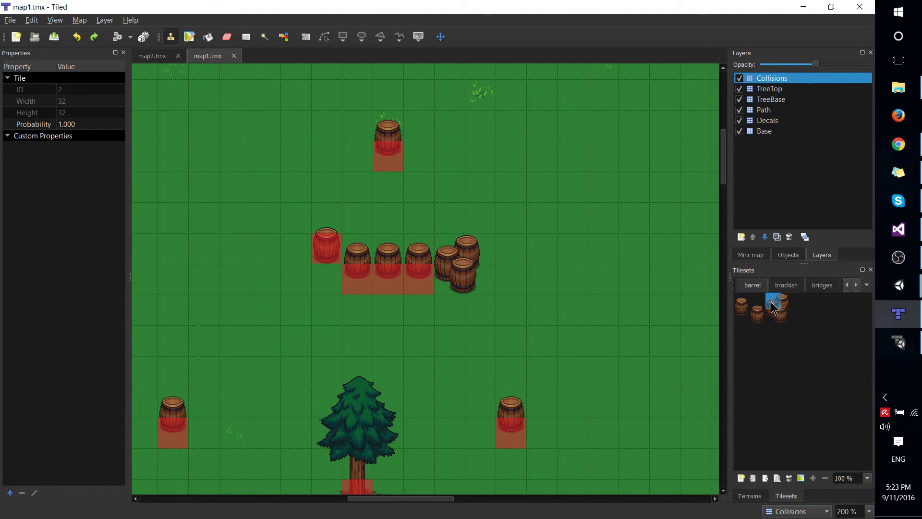
pyautogui.click(54, 20)
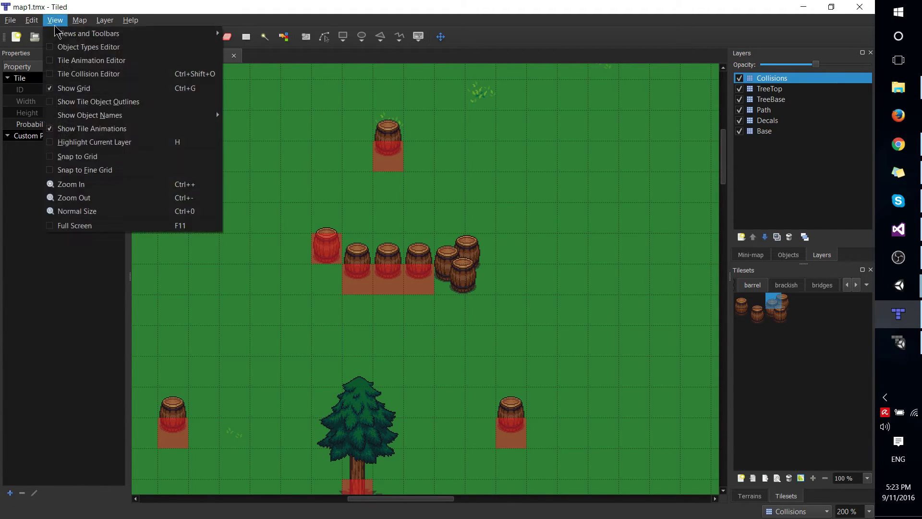
pyautogui.click(104, 75)
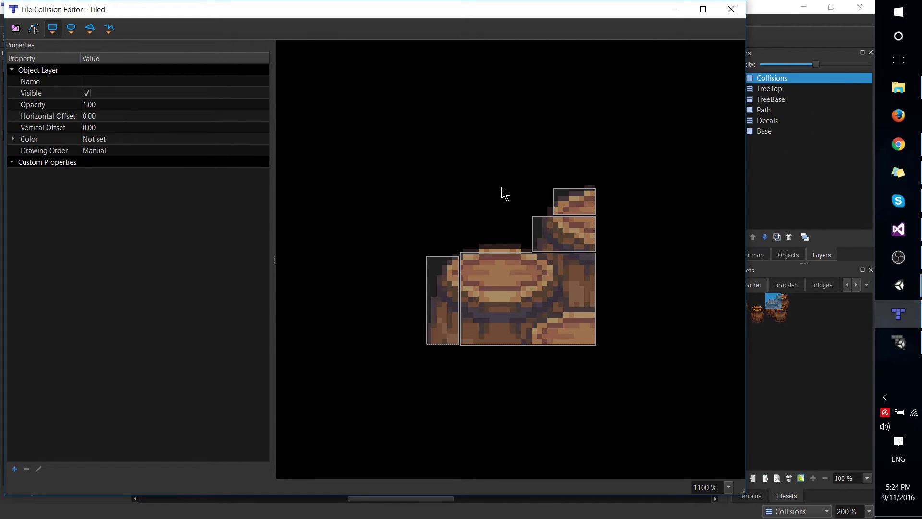
pyautogui.click(787, 300)
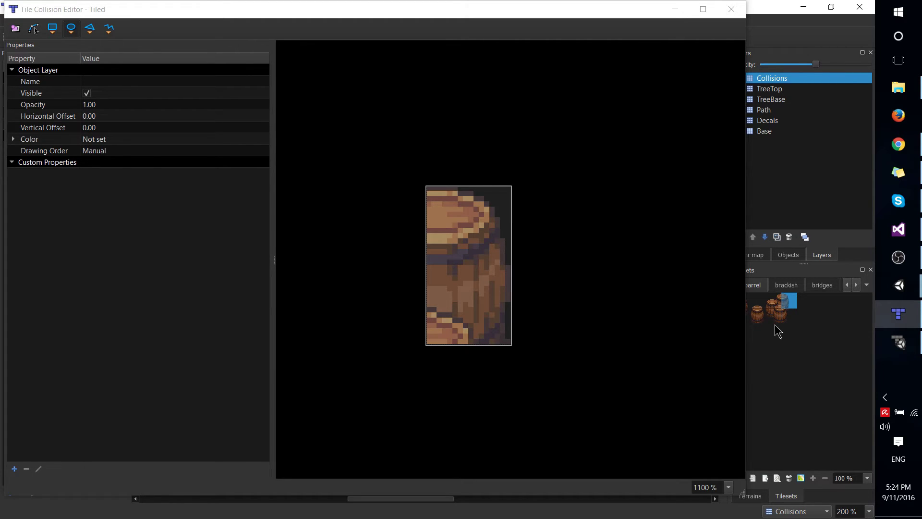
pyautogui.click(781, 317)
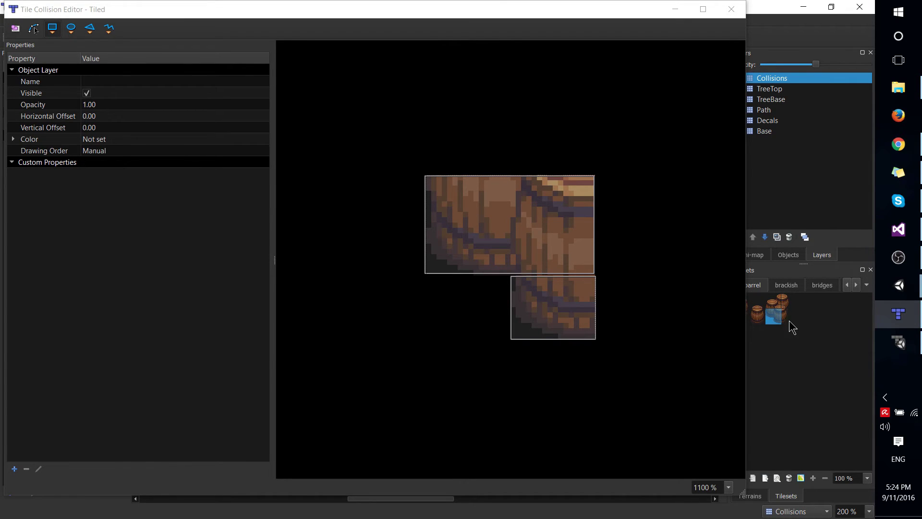
pyautogui.click(789, 318)
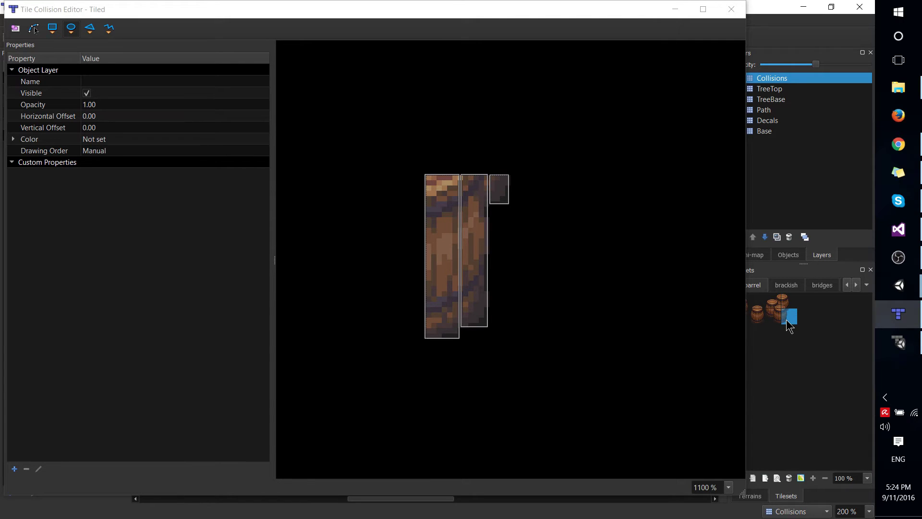
# Step: Close the collision editor, switch to the water tileset and pick a shoreline tile
pyautogui.click(731, 9)
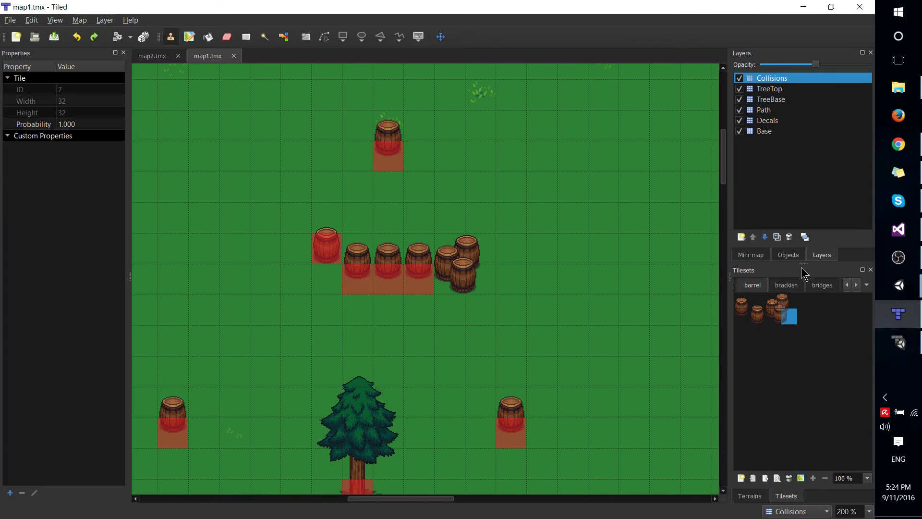
pyautogui.click(856, 284)
pyautogui.click(856, 285)
pyautogui.click(788, 285)
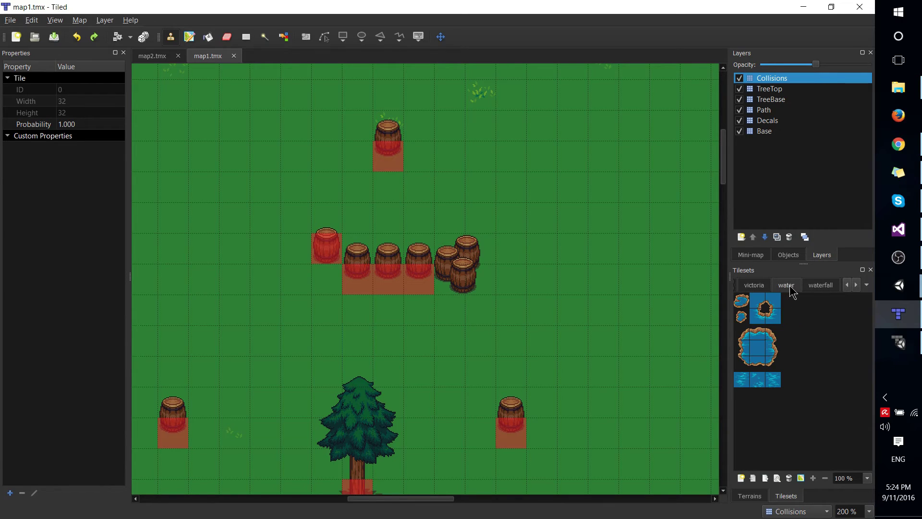
pyautogui.moveTo(523, 265); pyautogui.dragTo(604, 273, button='middle')
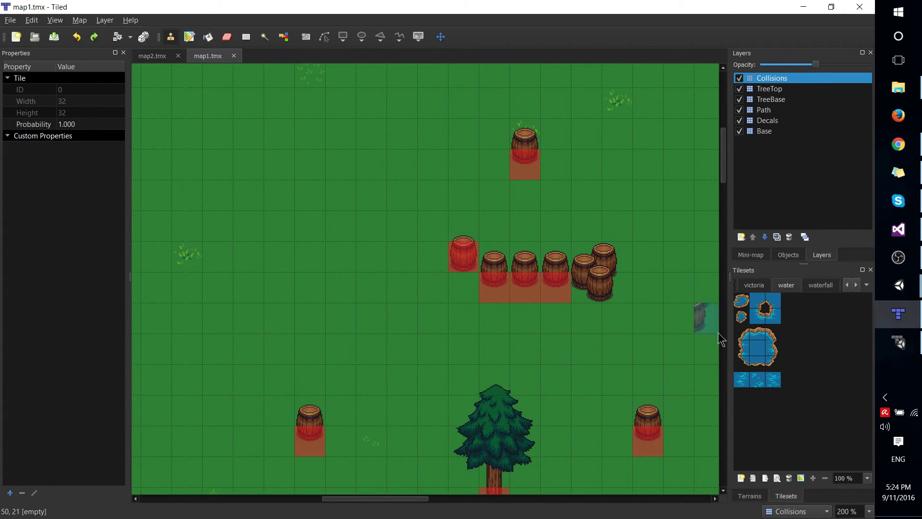
pyautogui.click(741, 347)
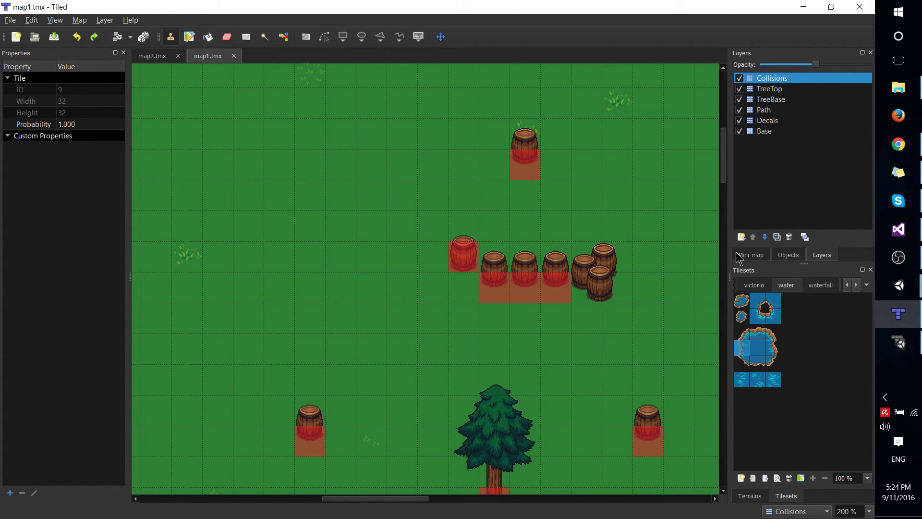
# Step: Add a tile layer named 'Water' and reorder it to sit just above Base
pyautogui.click(741, 237)
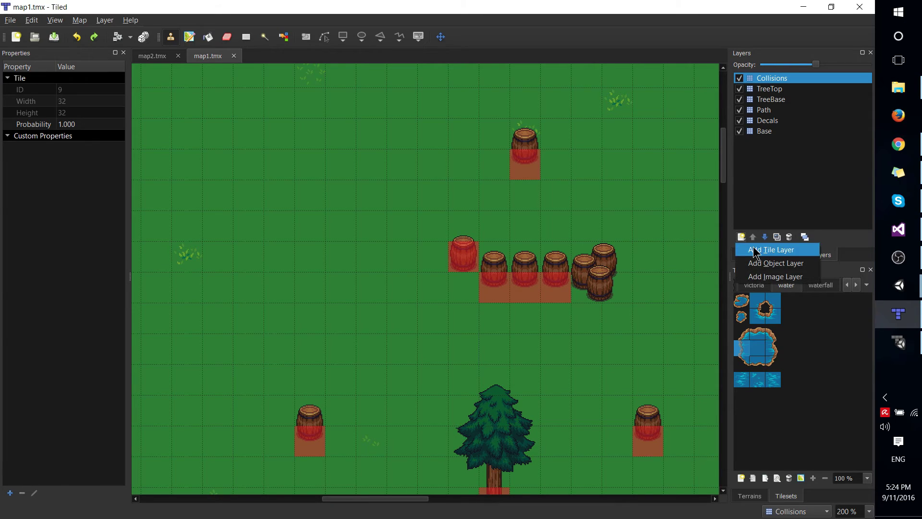
pyautogui.click(759, 250)
pyautogui.write('Water')
pyautogui.press('Return')
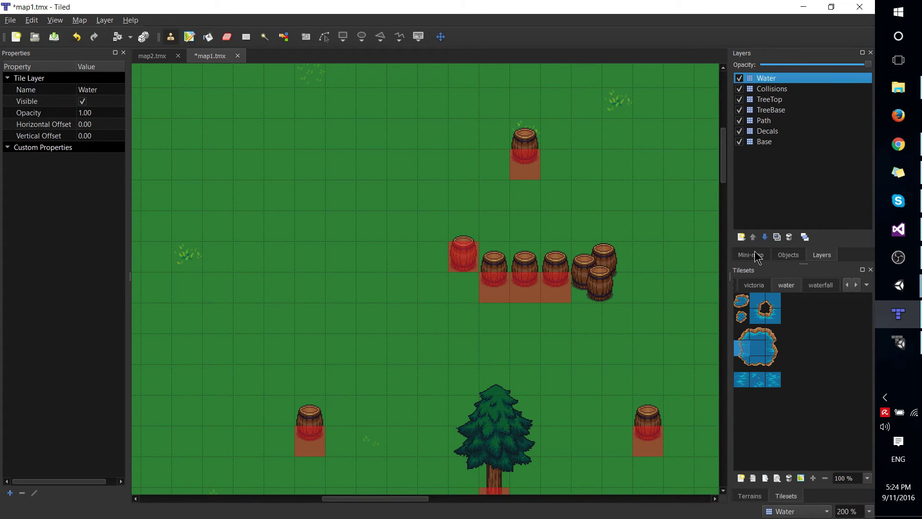
pyautogui.click(774, 123)
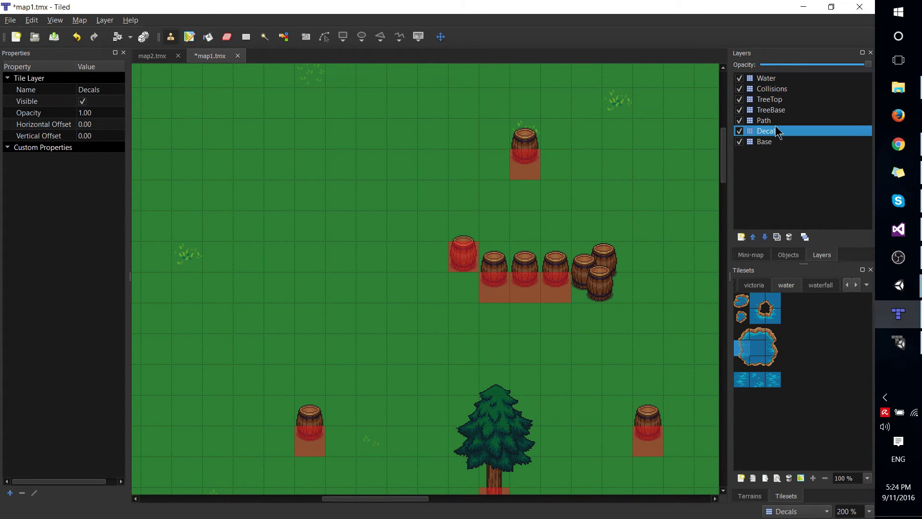
pyautogui.click(776, 131)
pyautogui.click(779, 79)
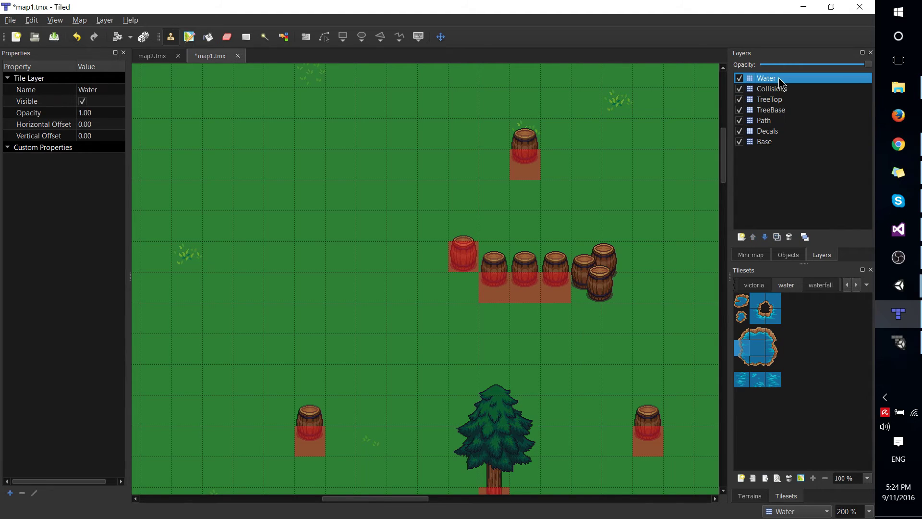
pyautogui.click(765, 237)
pyautogui.click(765, 237)
pyautogui.click(765, 237)
pyautogui.click(765, 237)
pyautogui.click(764, 237)
pyautogui.click(765, 237)
pyautogui.click(753, 236)
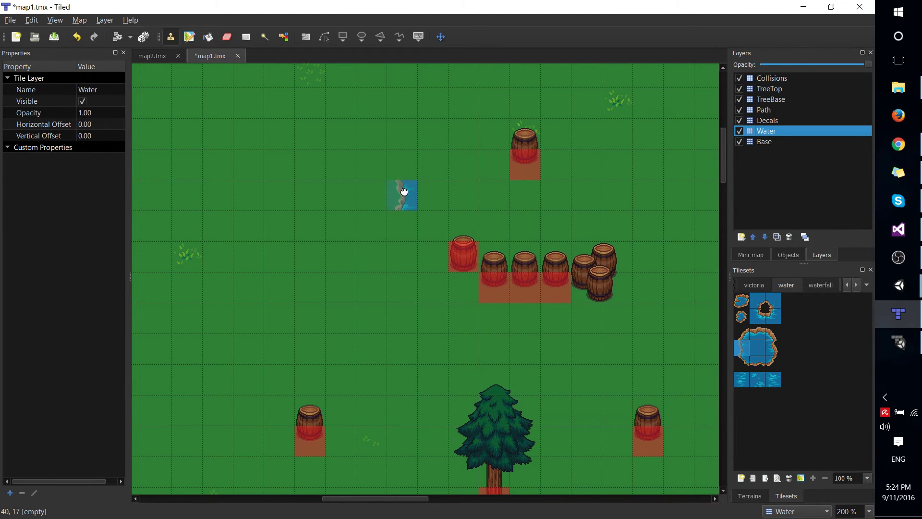
# Step: Paint a vertical column of shoreline water tiles on the Water layer
pyautogui.moveTo(414, 193)
pyautogui.mouseDown(button='middle')
pyautogui.moveTo(500, 206)
pyautogui.moveTo(461, 217)
pyautogui.mouseUp(button='middle')
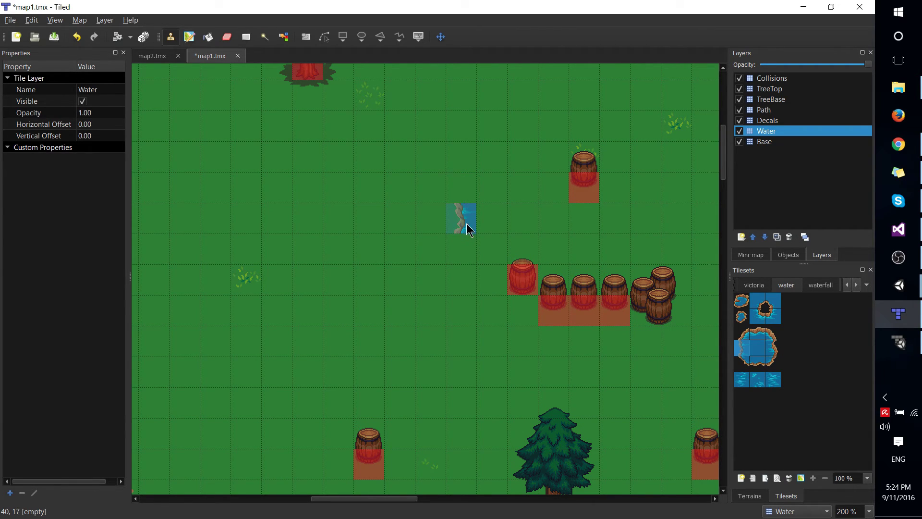
pyautogui.moveTo(466, 202)
pyautogui.mouseDown()
pyautogui.moveTo(466, 160)
pyautogui.moveTo(463, 249)
pyautogui.mouseUp()
pyautogui.click(742, 332)
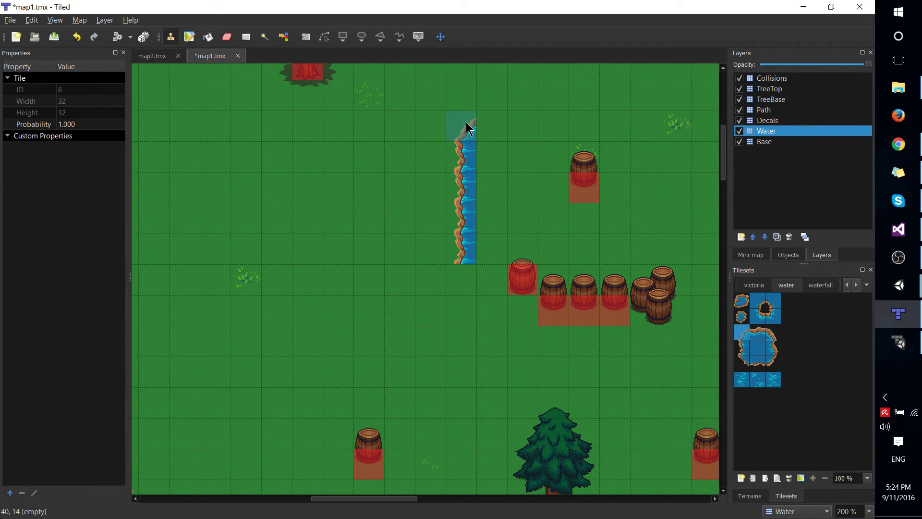
pyautogui.rightClick(742, 333)
pyautogui.press('Escape')
pyautogui.click(55, 19)
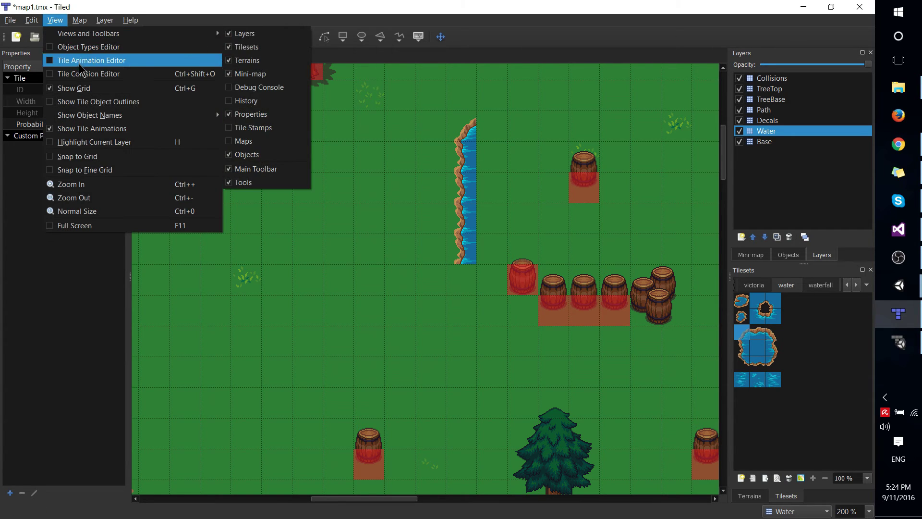
# Step: Open the Tile Collision Editor and discard an oversized rectangle drawn over the whole tile
pyautogui.click(86, 73)
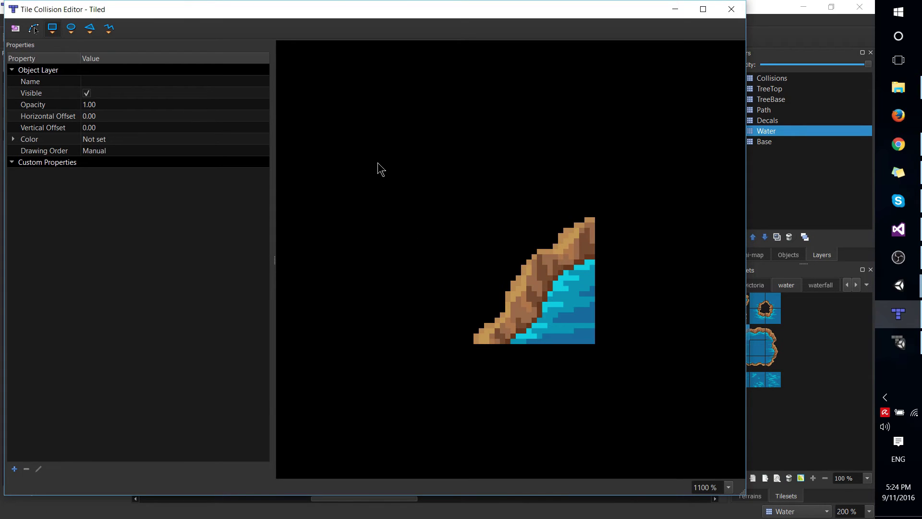
pyautogui.click(52, 29)
pyautogui.moveTo(456, 197)
pyautogui.mouseDown()
pyautogui.moveTo(668, 384)
pyautogui.moveTo(596, 338)
pyautogui.mouseUp()
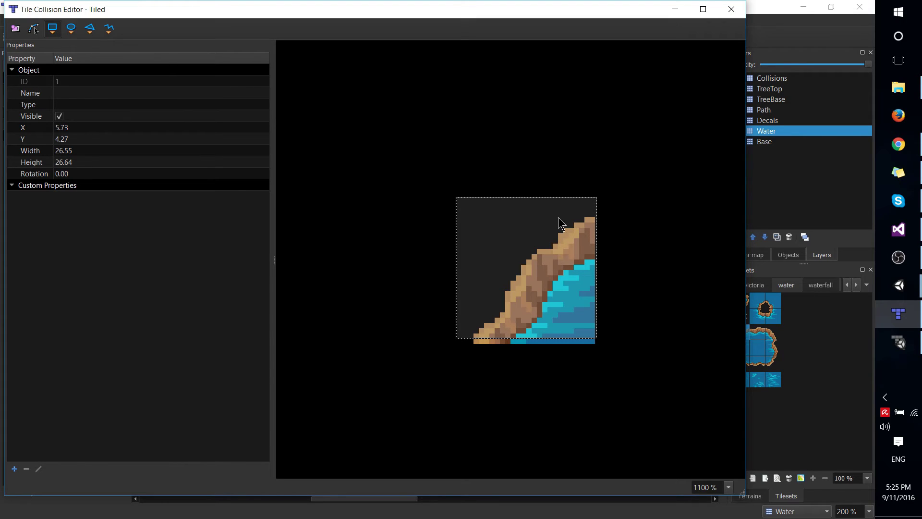
pyautogui.press('Delete')
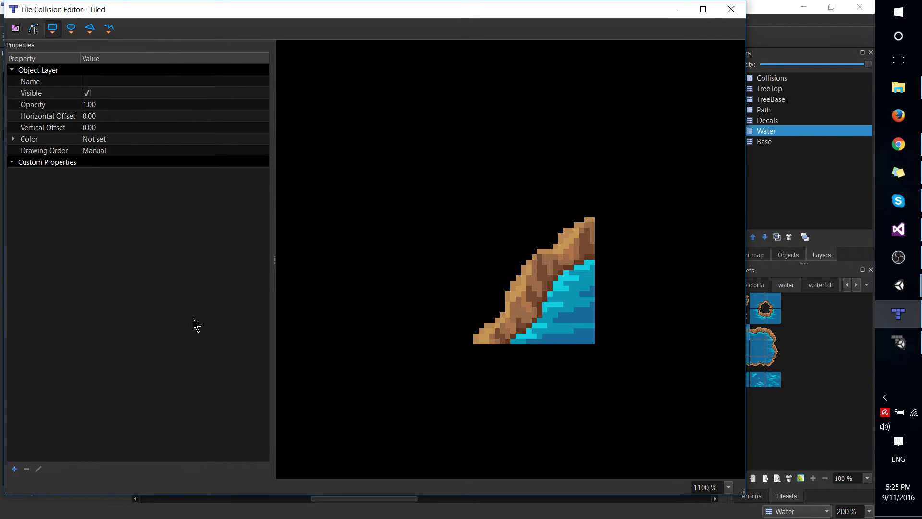
# Step: Draw stepped collision rectangles over the lower water, the sand, the step and the shore strip
pyautogui.click(53, 29)
pyautogui.moveTo(505, 291); pyautogui.dragTo(594, 344)
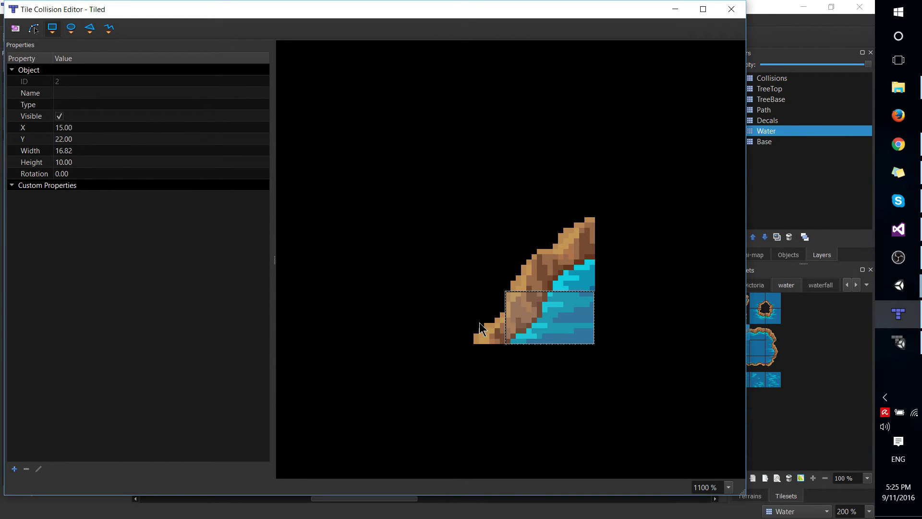
pyautogui.moveTo(475, 331); pyautogui.dragTo(506, 344)
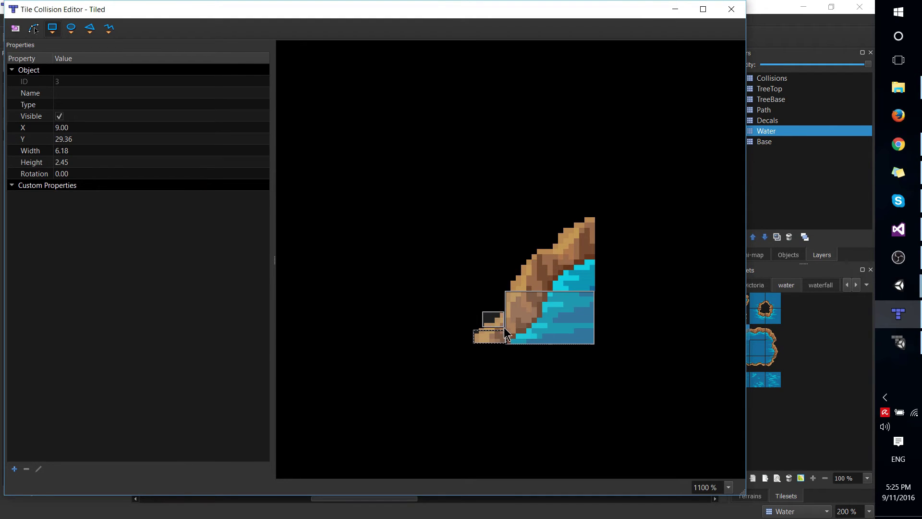
pyautogui.moveTo(505, 330); pyautogui.dragTo(506, 330)
pyautogui.moveTo(511, 290); pyautogui.dragTo(596, 276)
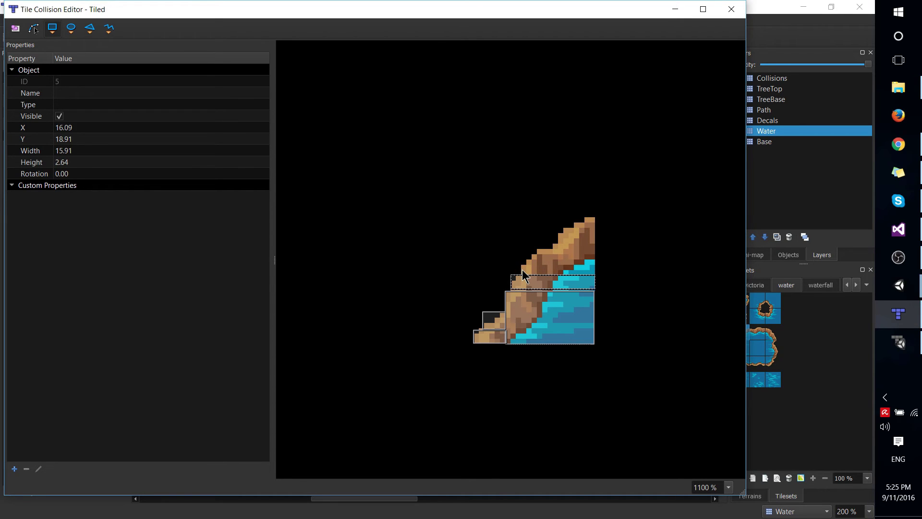
pyautogui.moveTo(521, 272); pyautogui.dragTo(595, 271)
pyautogui.press('Delete')
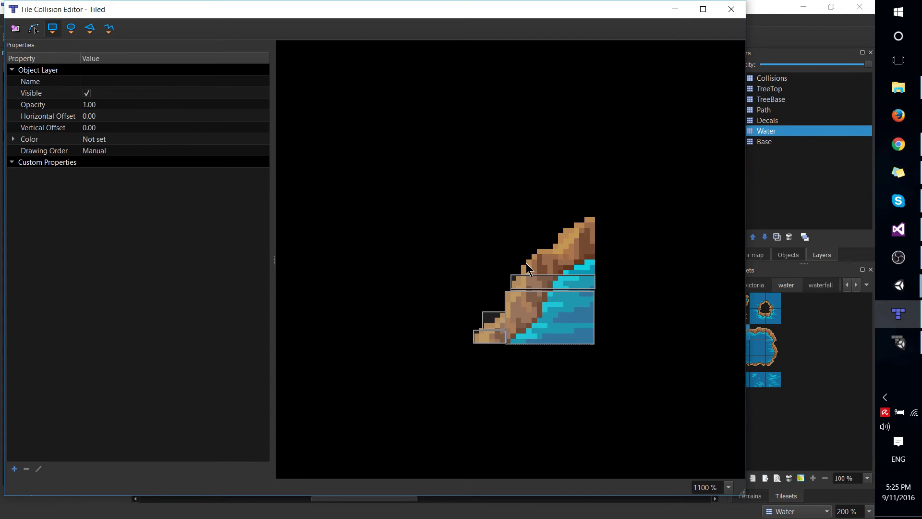
pyautogui.moveTo(522, 265); pyautogui.dragTo(596, 217)
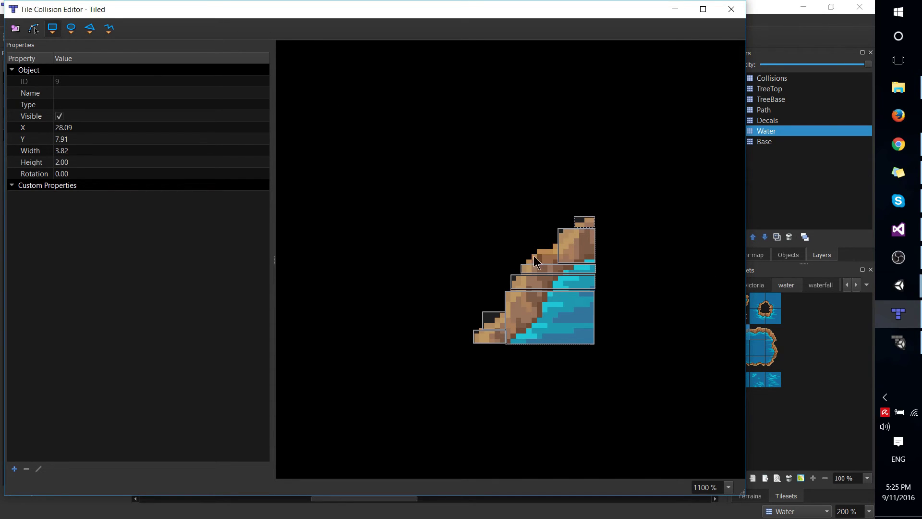
# Step: Trace a closed polygon collision shape along the shoreline's staircase edge
pyautogui.click(109, 28)
pyautogui.click(531, 259)
pyautogui.click(534, 255)
pyautogui.click(538, 255)
pyautogui.click(539, 250)
pyautogui.click(541, 249)
pyautogui.click(554, 248)
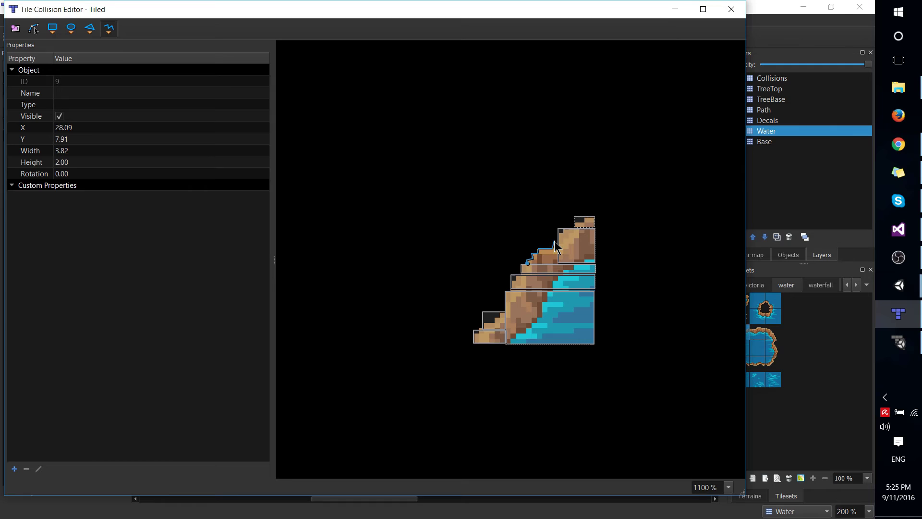
pyautogui.click(527, 264)
pyautogui.click(528, 264)
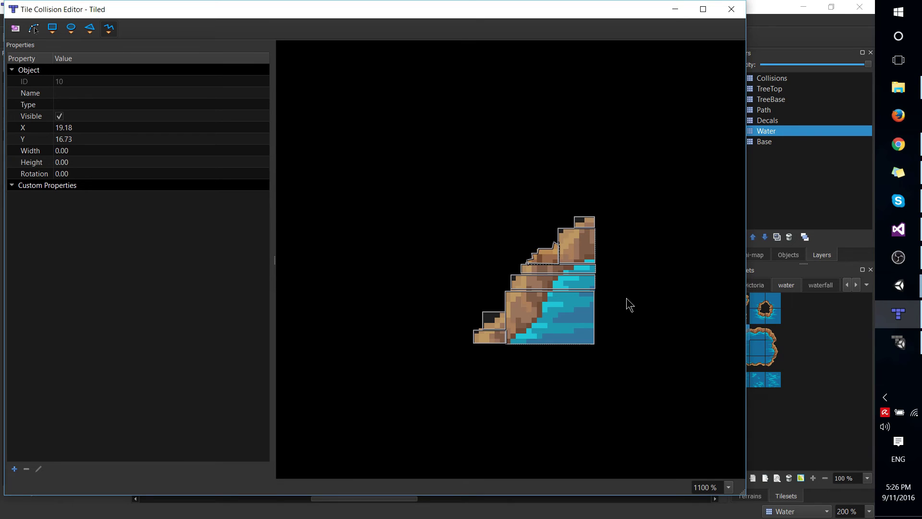
pyautogui.click(813, 341)
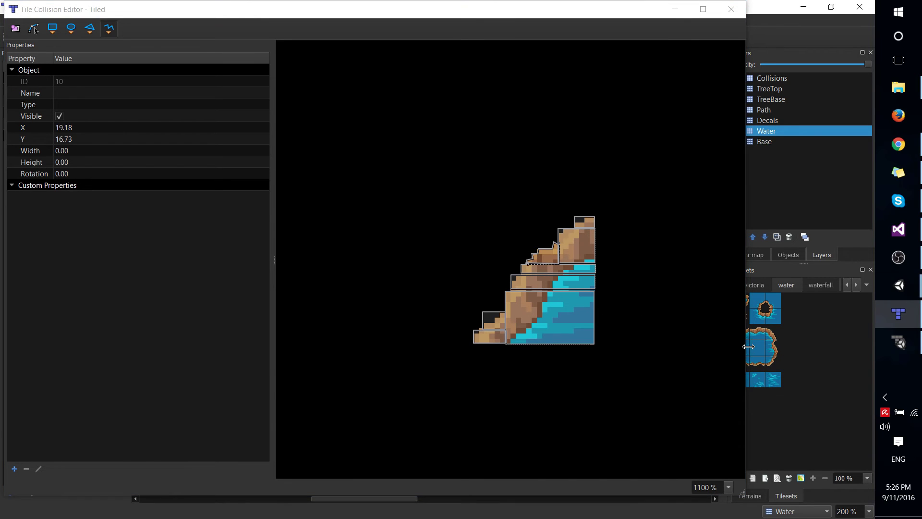
pyautogui.click(748, 346)
# Step: Load the straight vertical shoreline water tile into the collision editor
pyautogui.moveTo(621, 17); pyautogui.dragTo(562, 18)
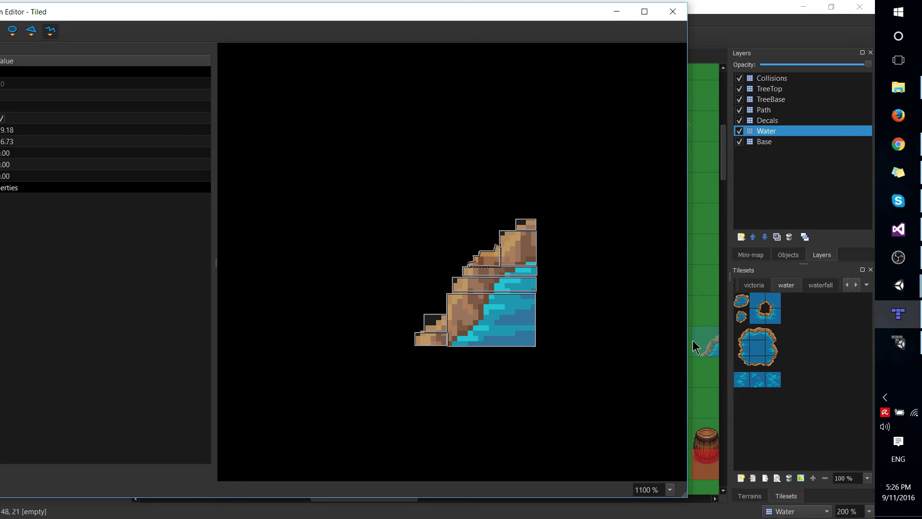
pyautogui.click(746, 354)
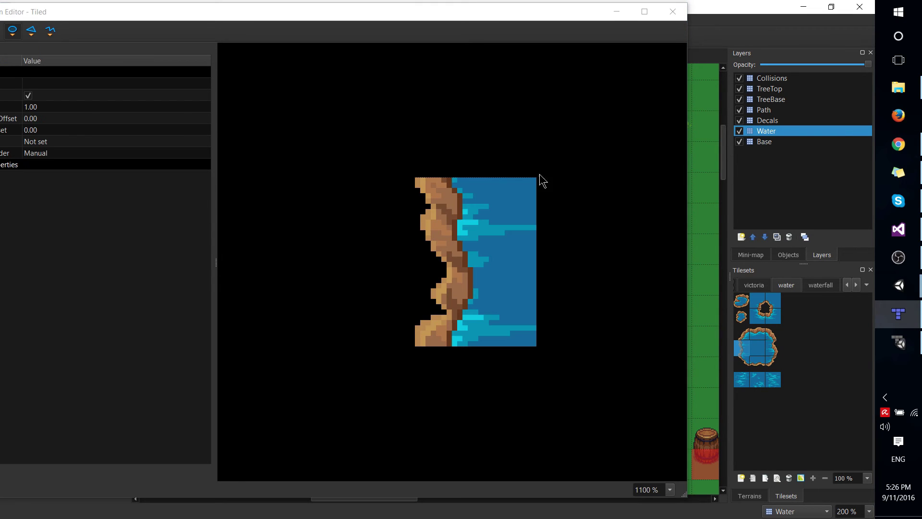
pyautogui.click(470, 20)
pyautogui.moveTo(469, 21); pyautogui.dragTo(573, 38)
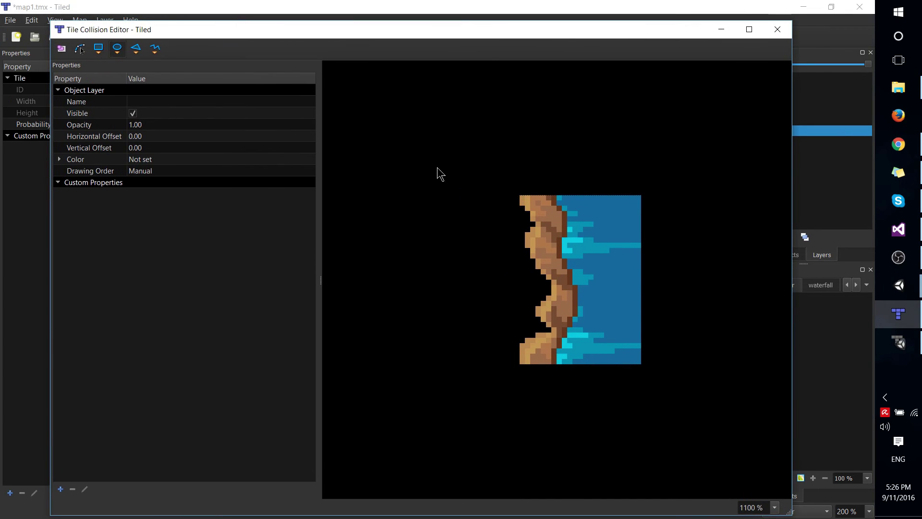
# Step: Trace a closed polygon down the rock edge and around the tile's right corners
pyautogui.click(524, 205)
pyautogui.click(530, 211)
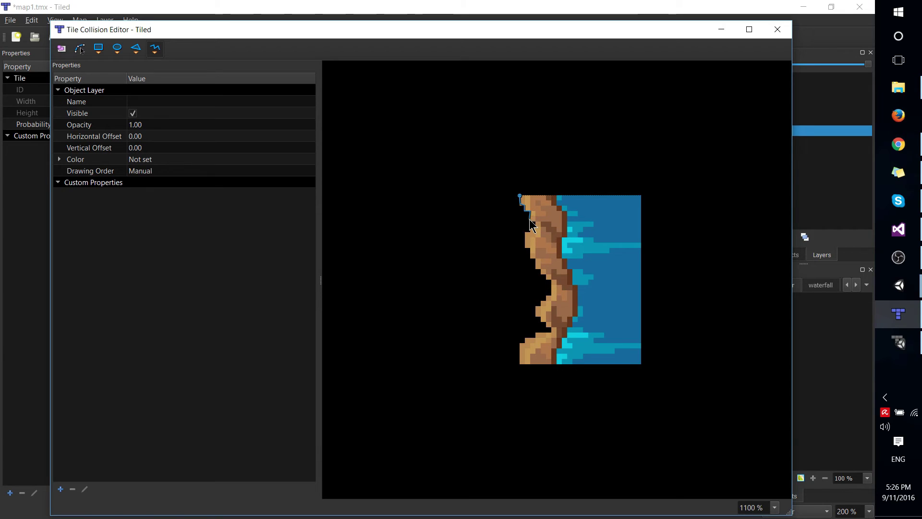
pyautogui.click(530, 220)
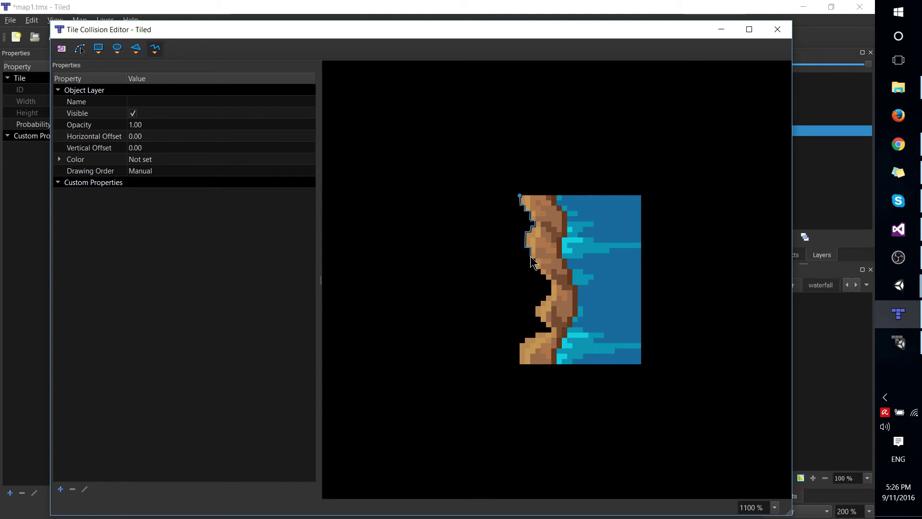
pyautogui.click(552, 279)
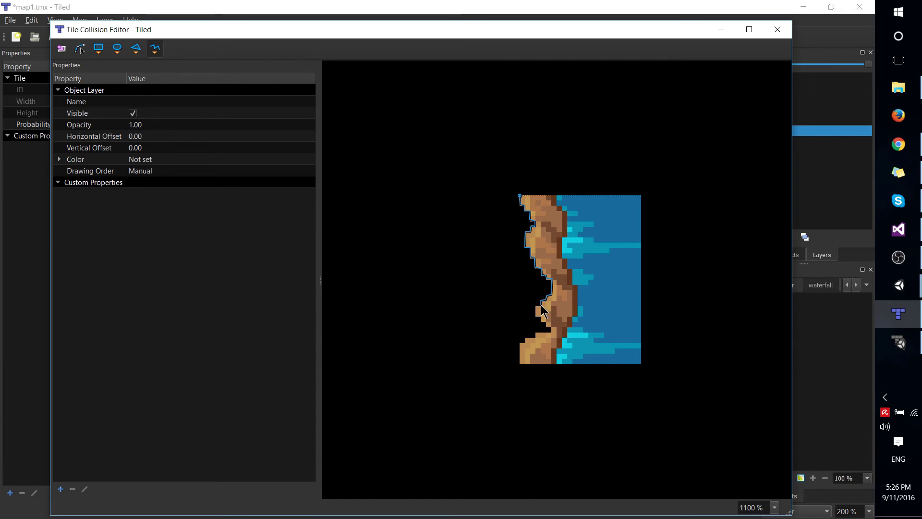
pyautogui.click(537, 334)
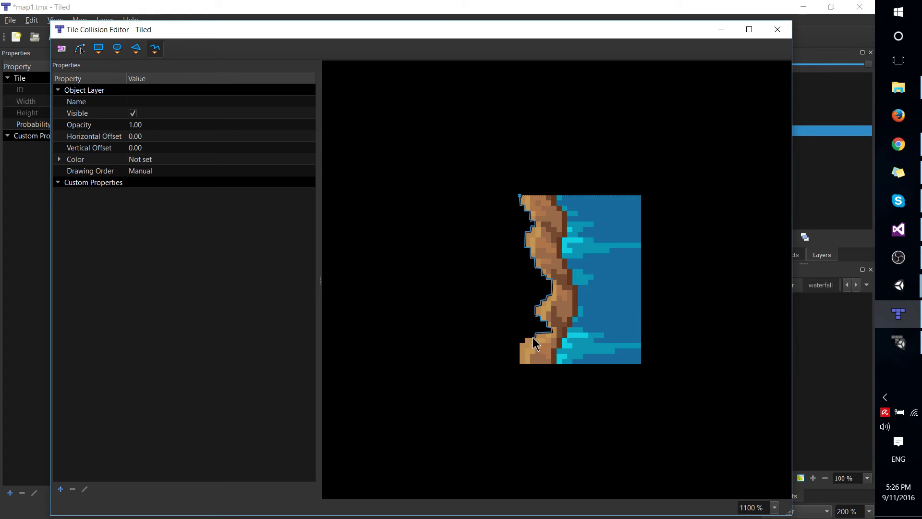
pyautogui.click(519, 364)
pyautogui.click(641, 365)
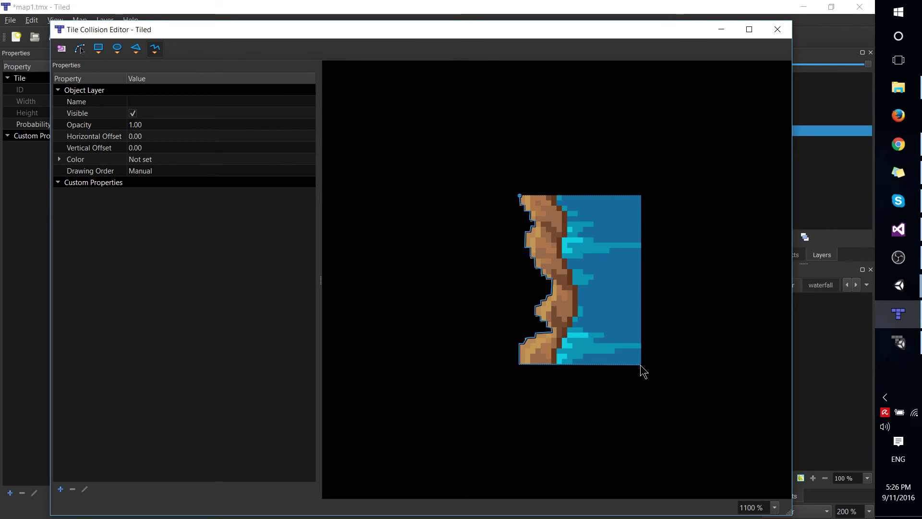
pyautogui.click(641, 195)
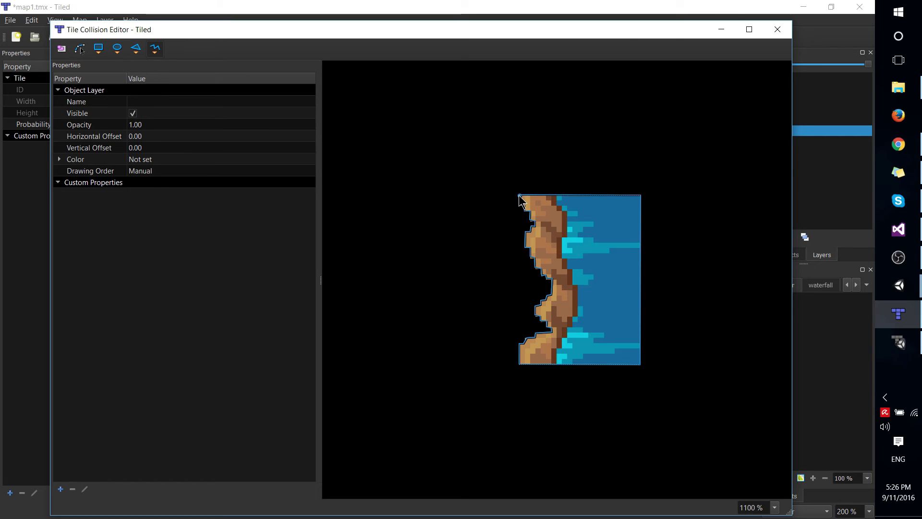
pyautogui.click(518, 195)
pyautogui.click(519, 195)
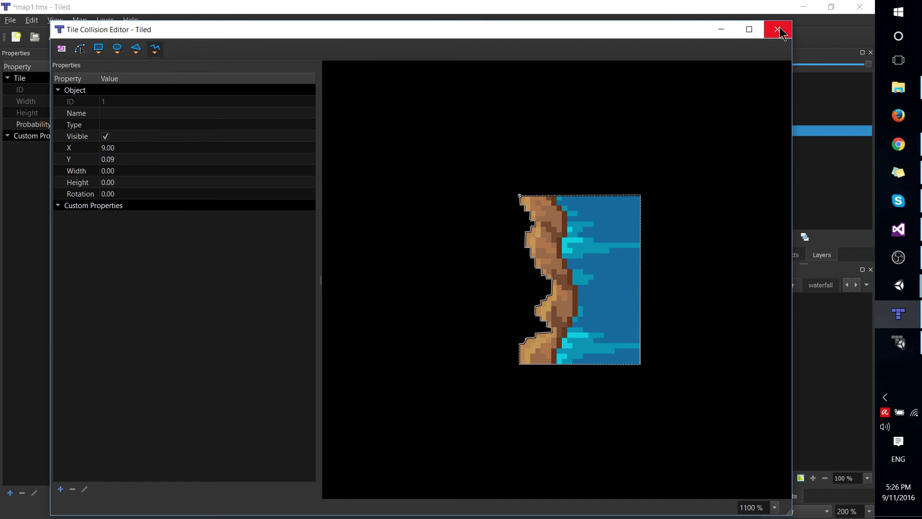
pyautogui.click(776, 31)
# Step: Save map1.tmx, open it in Tiled2Unity, and export it to the Unity project
pyautogui.click(18, 22)
pyautogui.click(28, 73)
pyautogui.click(902, 350)
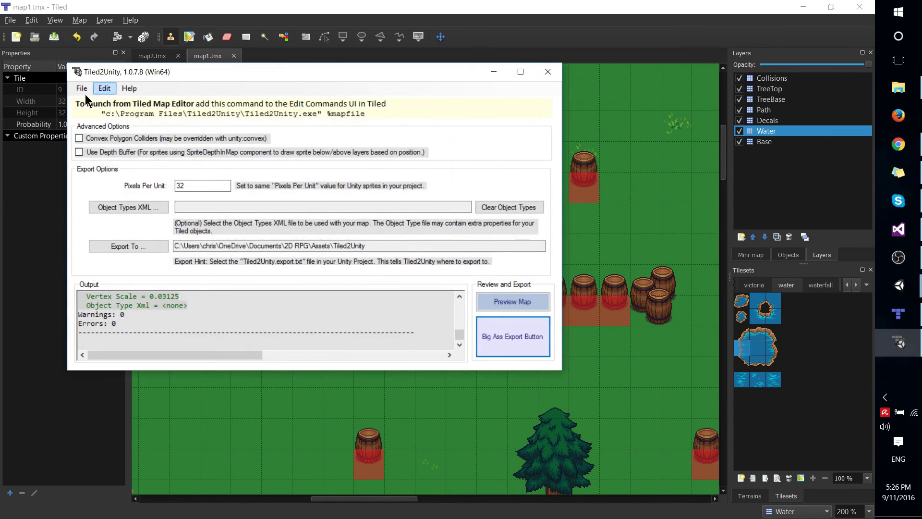
pyautogui.click(85, 89)
pyautogui.click(110, 101)
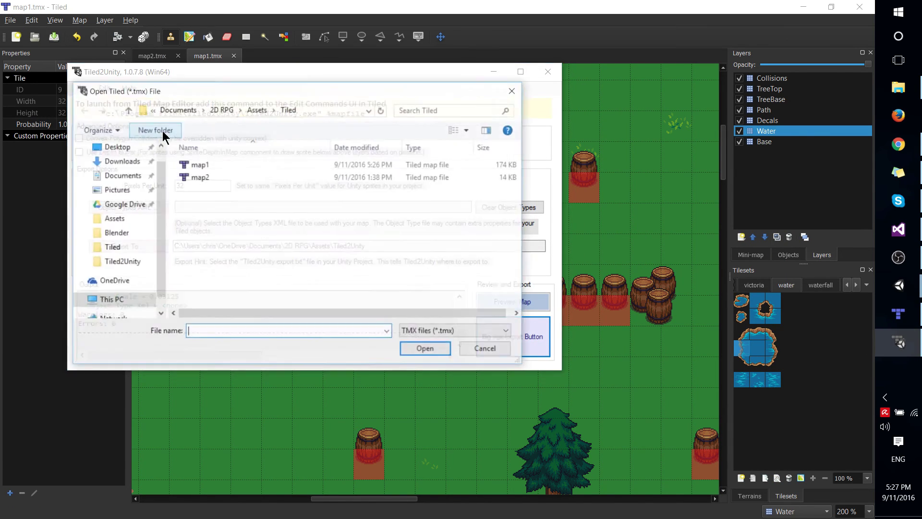
pyautogui.click(212, 176)
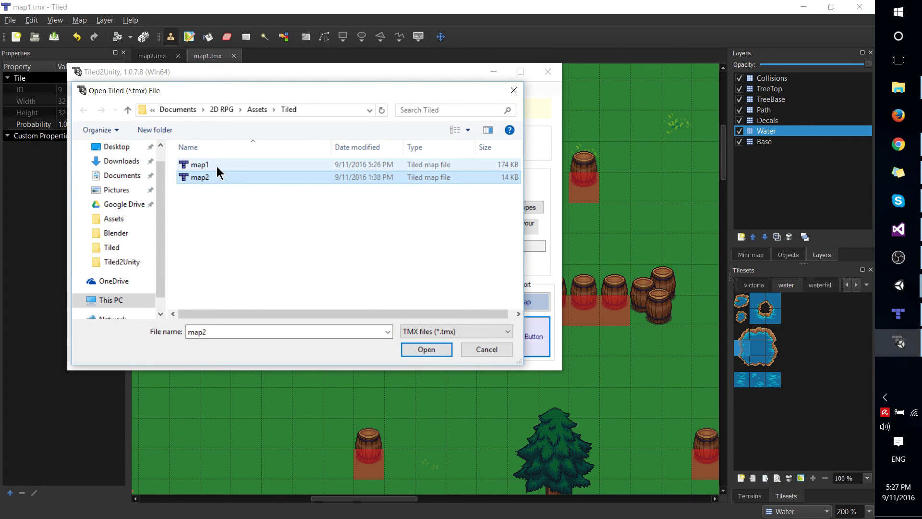
pyautogui.click(217, 166)
pyautogui.doubleClick(217, 165)
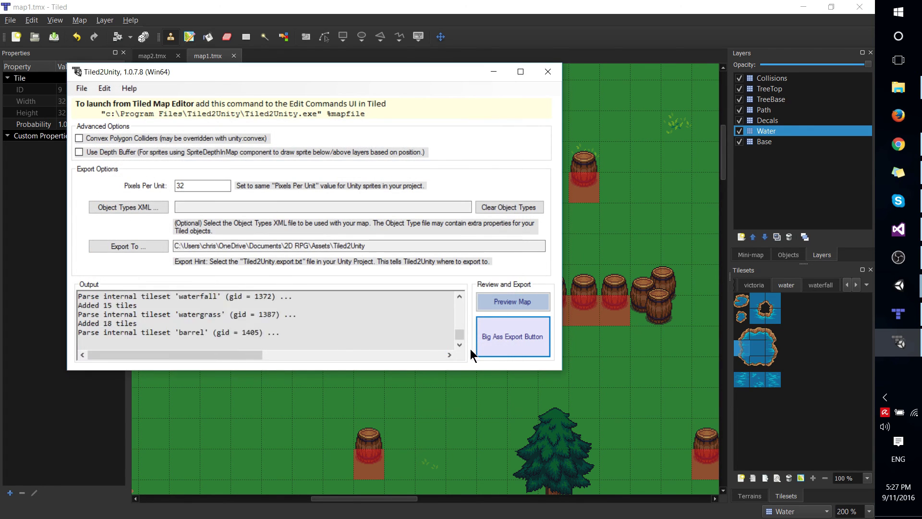
pyautogui.click(510, 334)
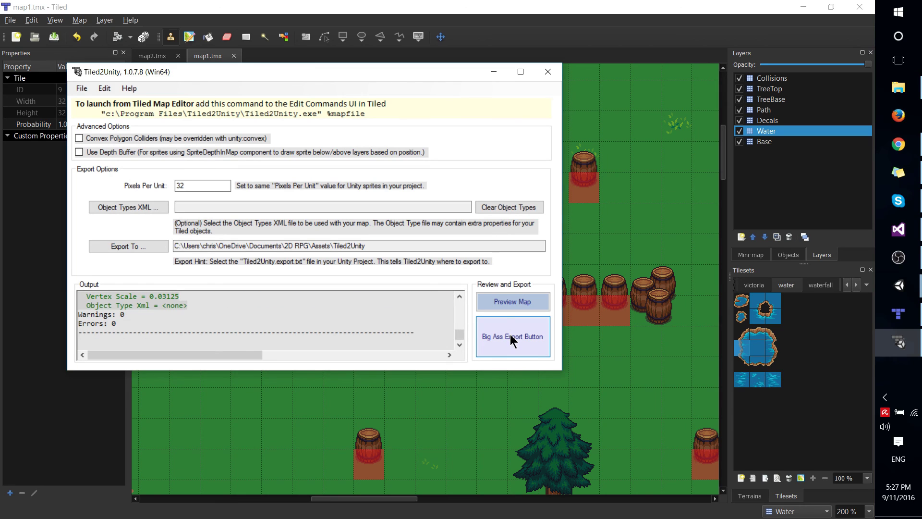
# Step: In Unity, stop Play so the map1 import completes, then start Play again
pyautogui.moveTo(898, 286)
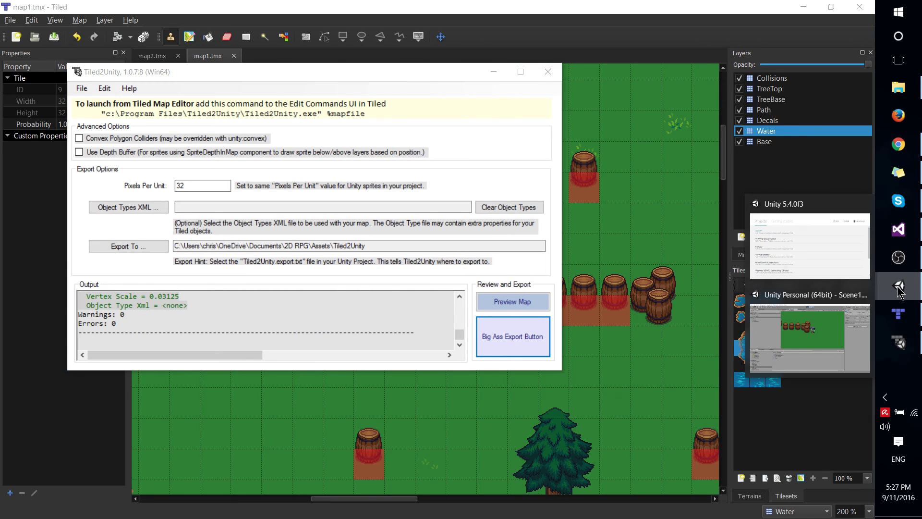
pyautogui.click(833, 307)
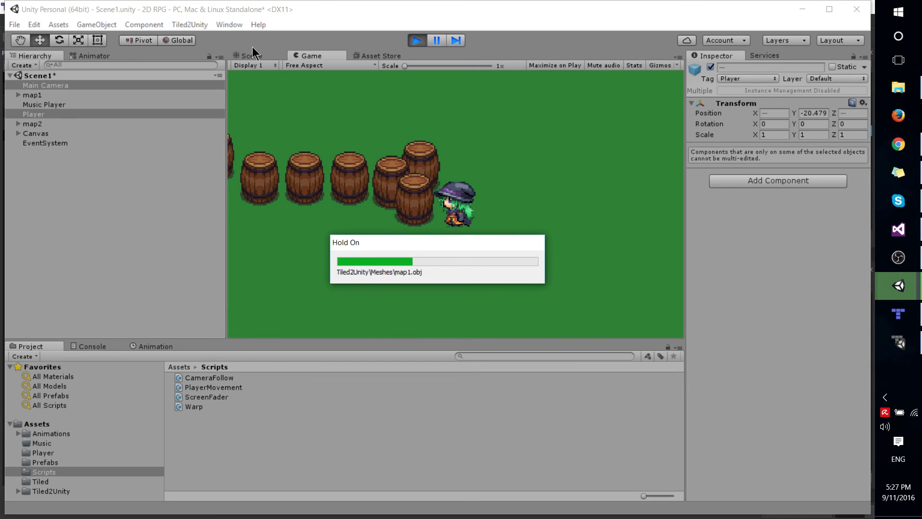
pyautogui.click(416, 41)
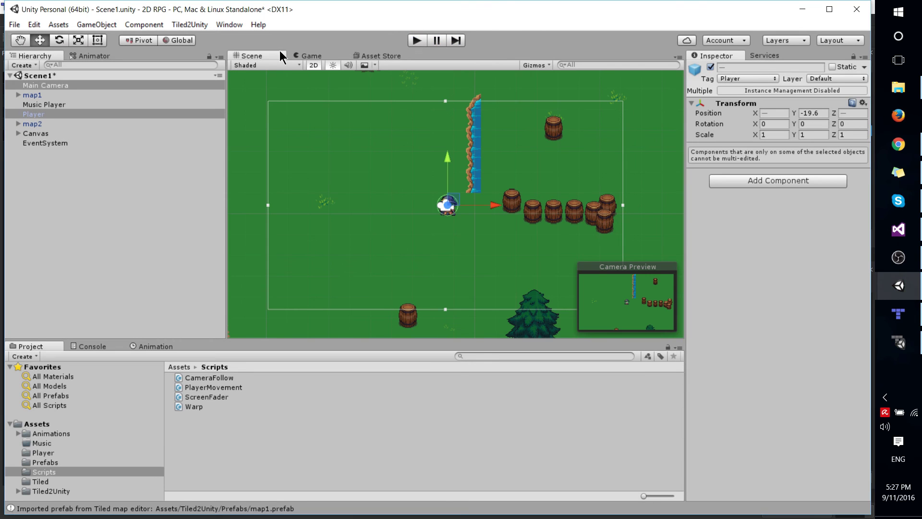
pyautogui.scroll(2, 488, 171)
pyautogui.click(416, 40)
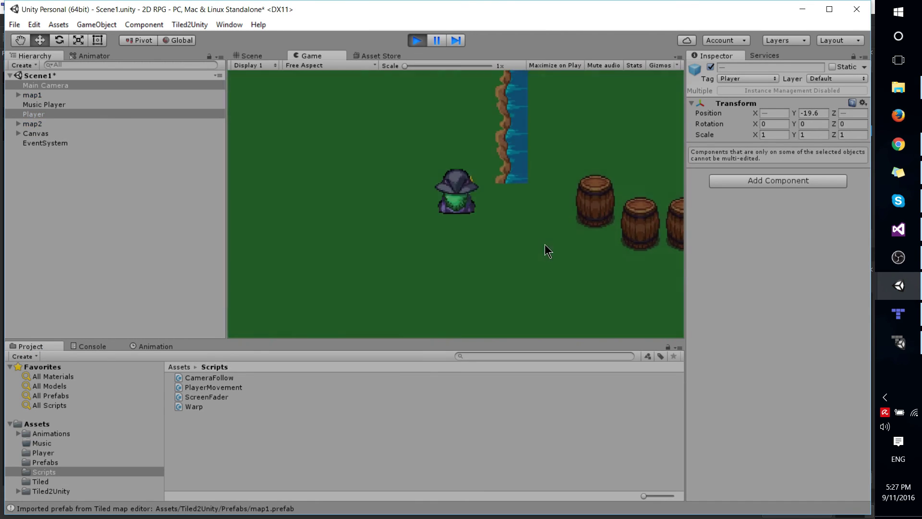
# Step: Walk the player up and down the river bank, pushing right into the water edge
pyautogui.press('Up')
pyautogui.press('Up')
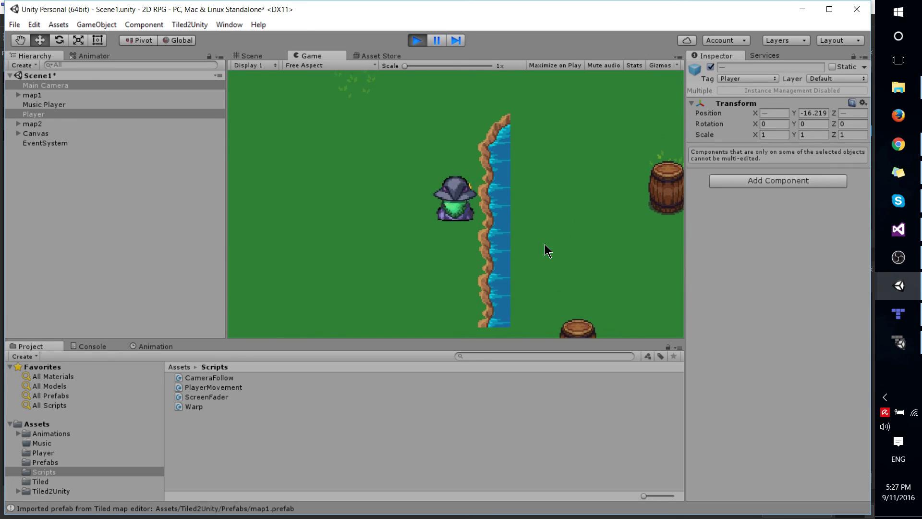
pyautogui.press('Down')
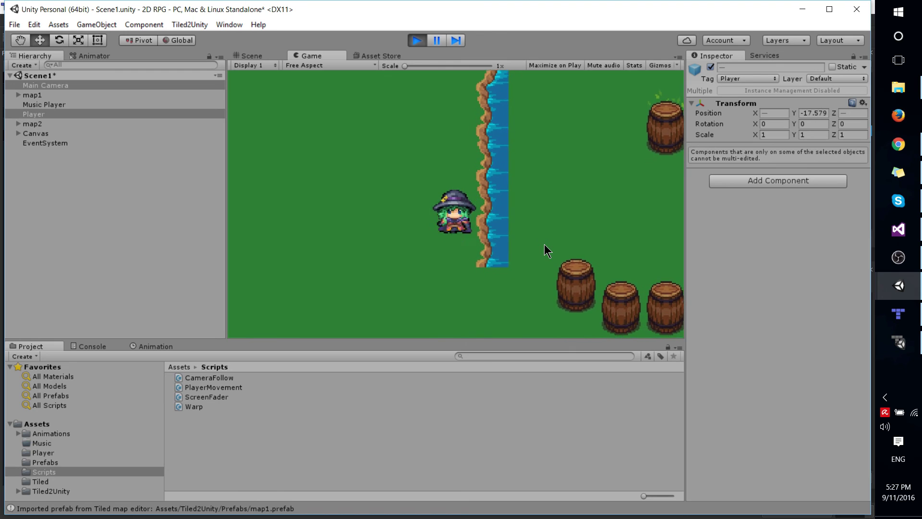
pyautogui.press('Up')
pyautogui.press('Up')
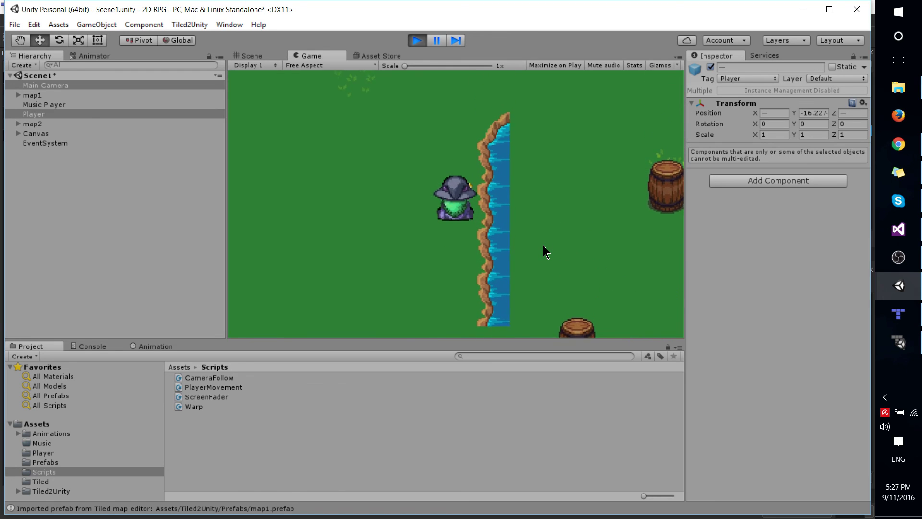
pyautogui.press('Down')
pyautogui.press('Right')
pyautogui.press('Down')
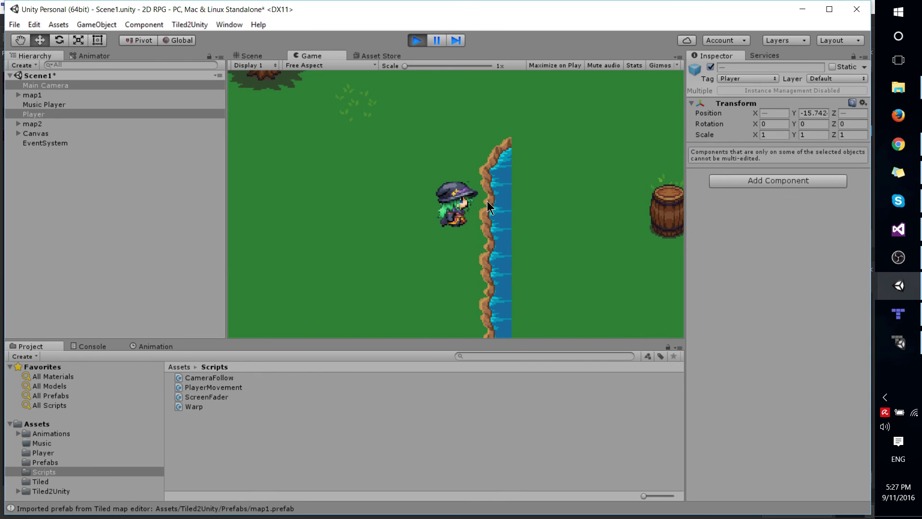
pyautogui.press('Up')
pyautogui.press('Right')
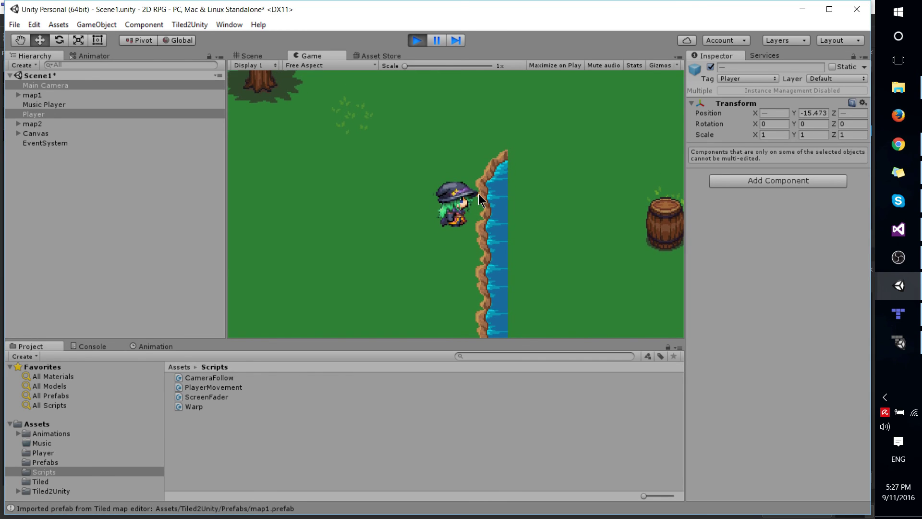
pyautogui.press('Down')
pyautogui.press('Down')
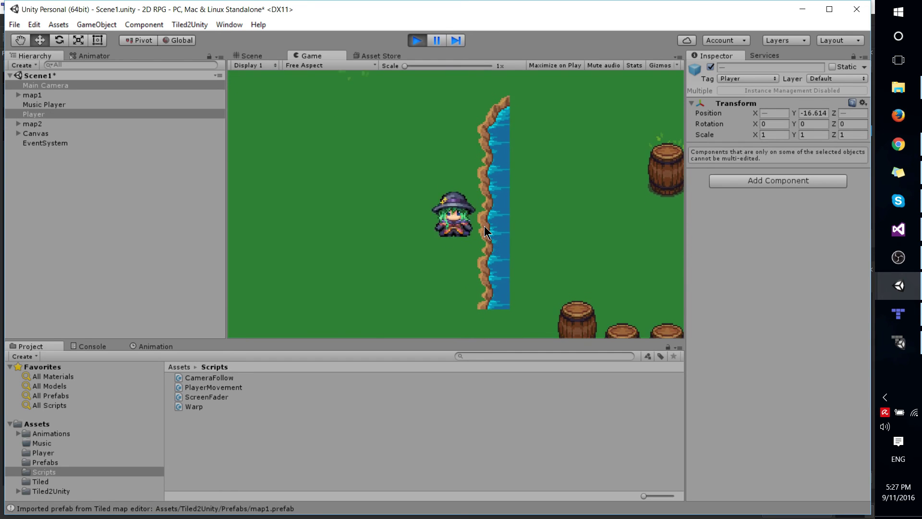
pyautogui.press('Up')
pyautogui.press('Right')
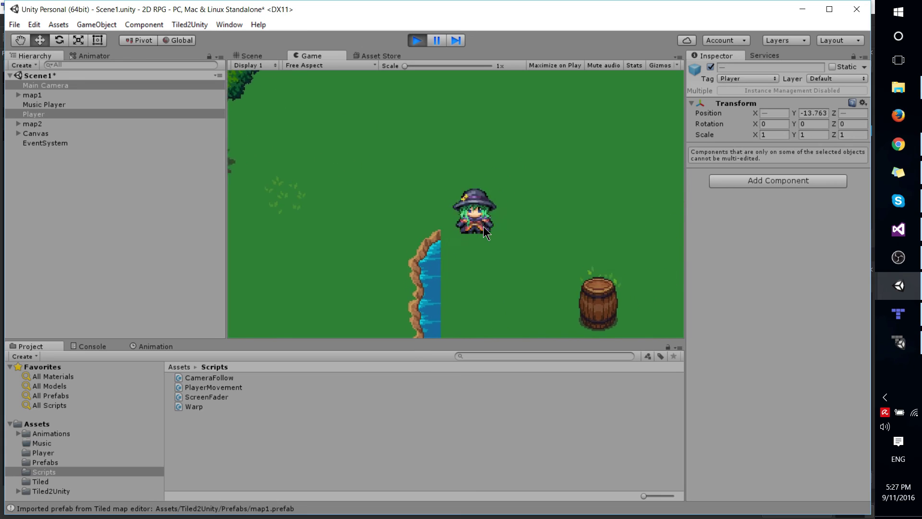
pyautogui.press('Down')
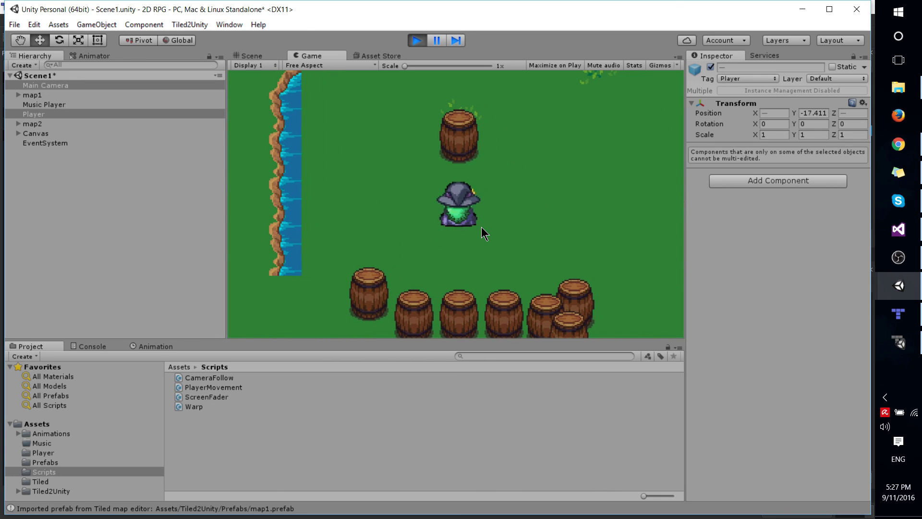